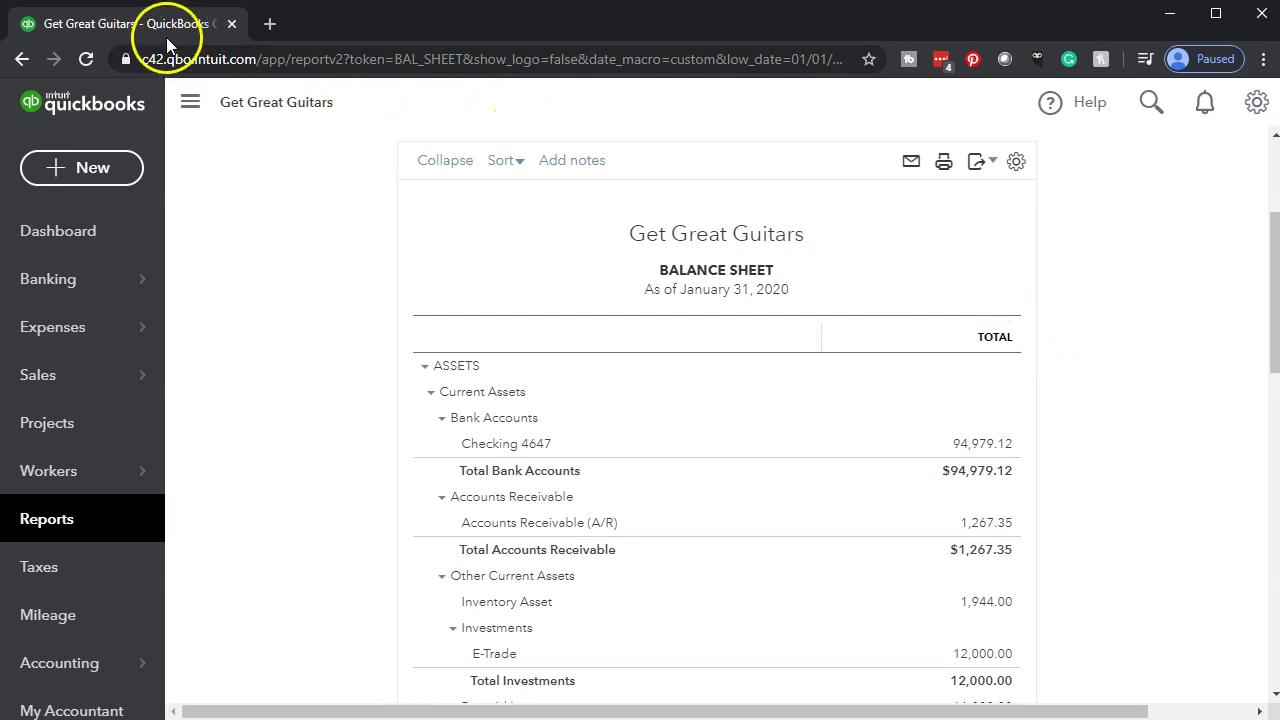
Duplicate the balance sheet's browser tab and show the copy at 125% zoom with the navigation menu collapsed.
right_click(166, 24)
left_click(213, 90)
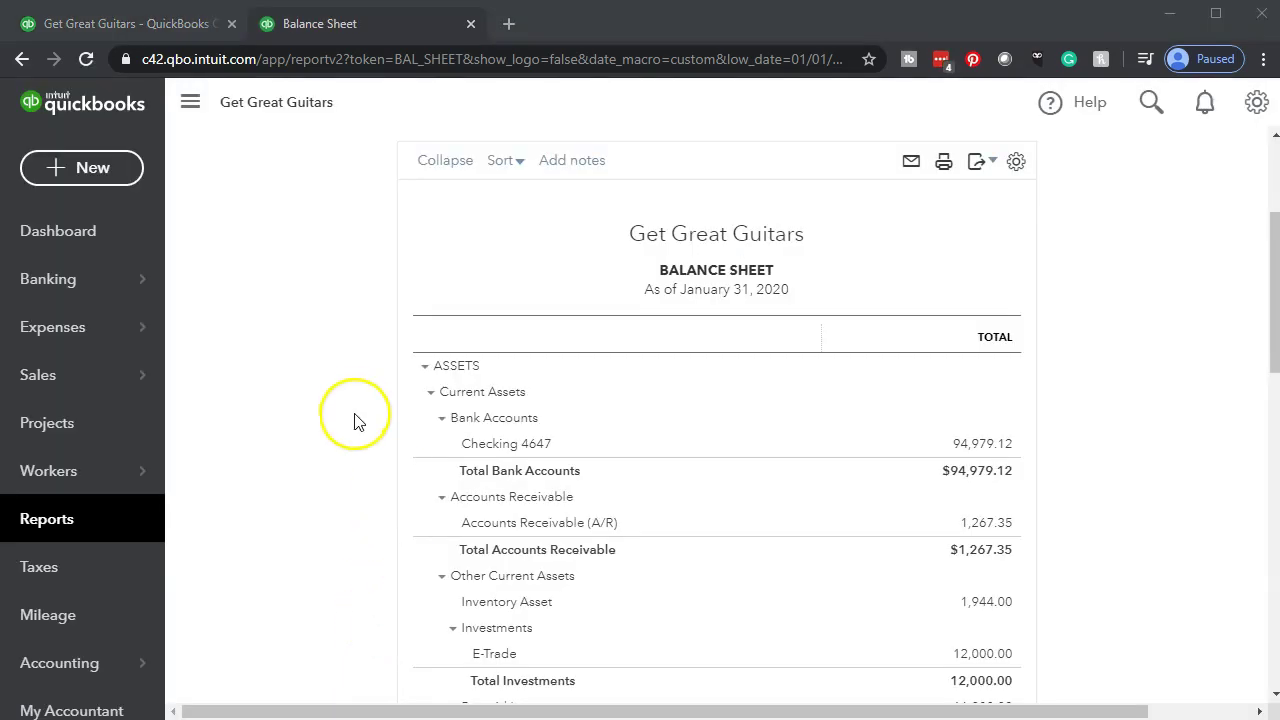
key("ctrl+plus")
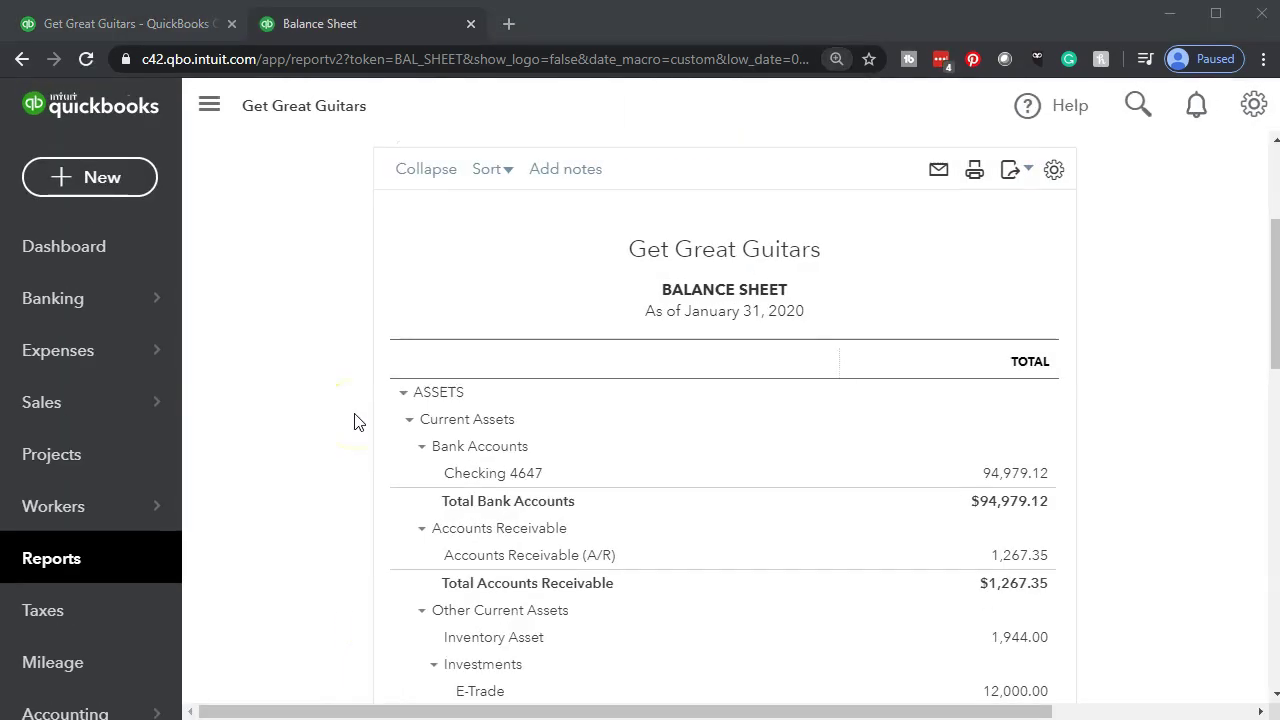
key("ctrl+plus")
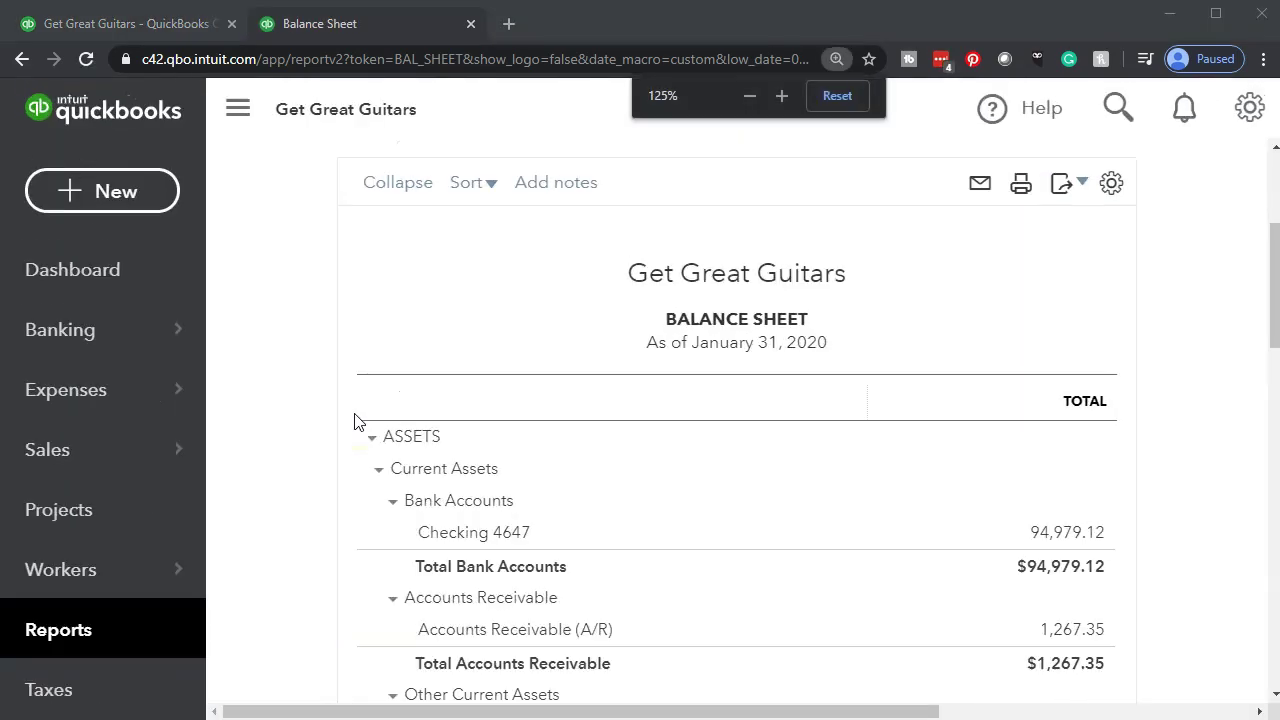
left_click(228, 120)
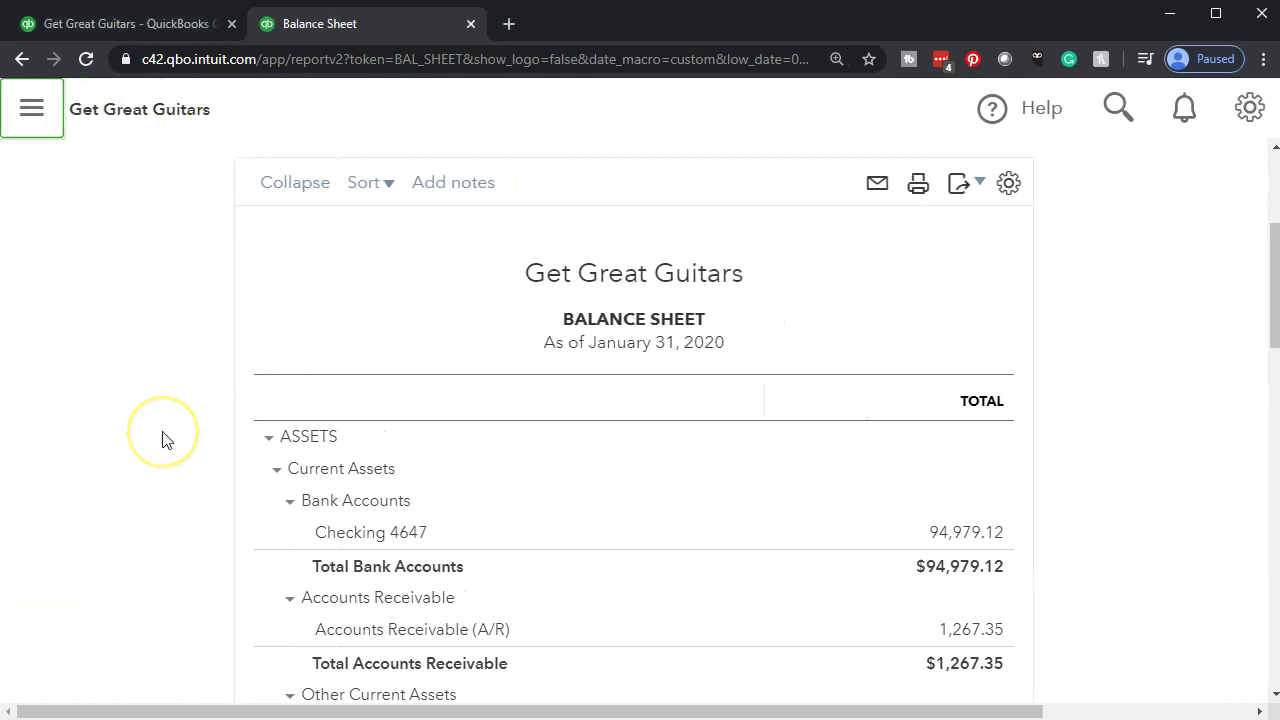
scroll(165, 440, "down", 1)
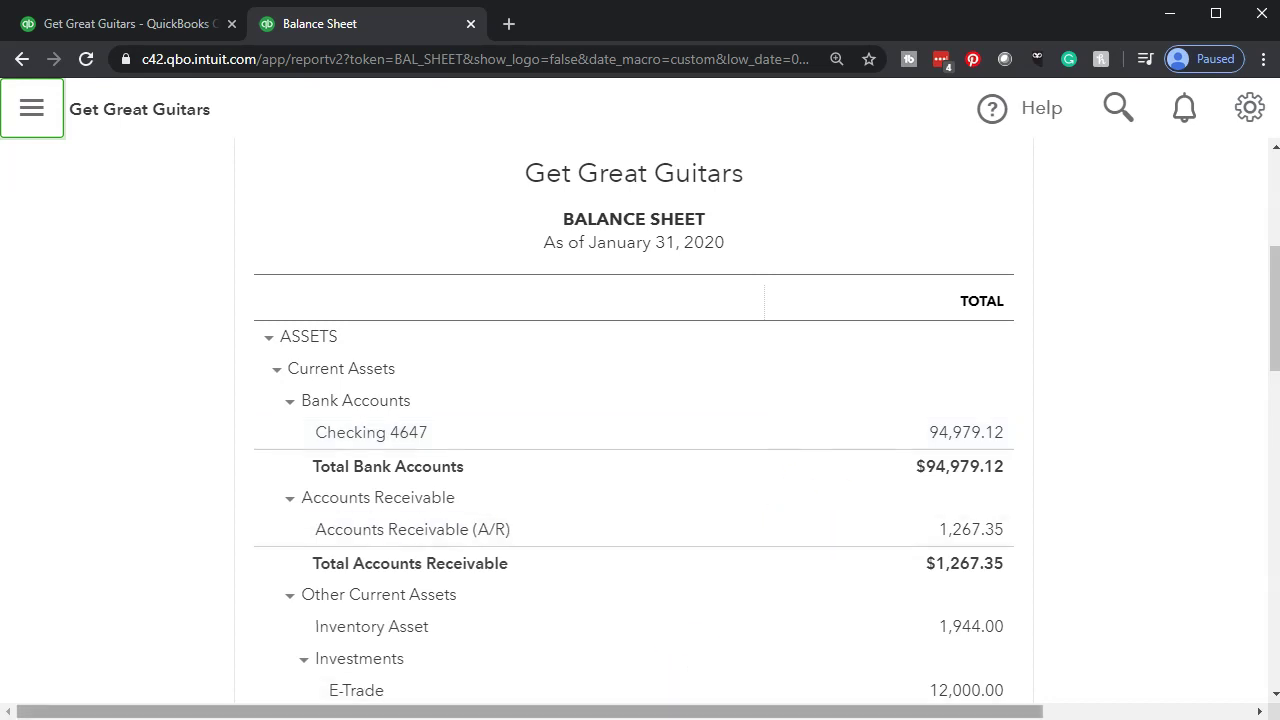
Switch to the Bank Rec workbook in Excel and review the January statement's beginning balance, additions, withdrawals and ending balance.
key("alt+Tab")
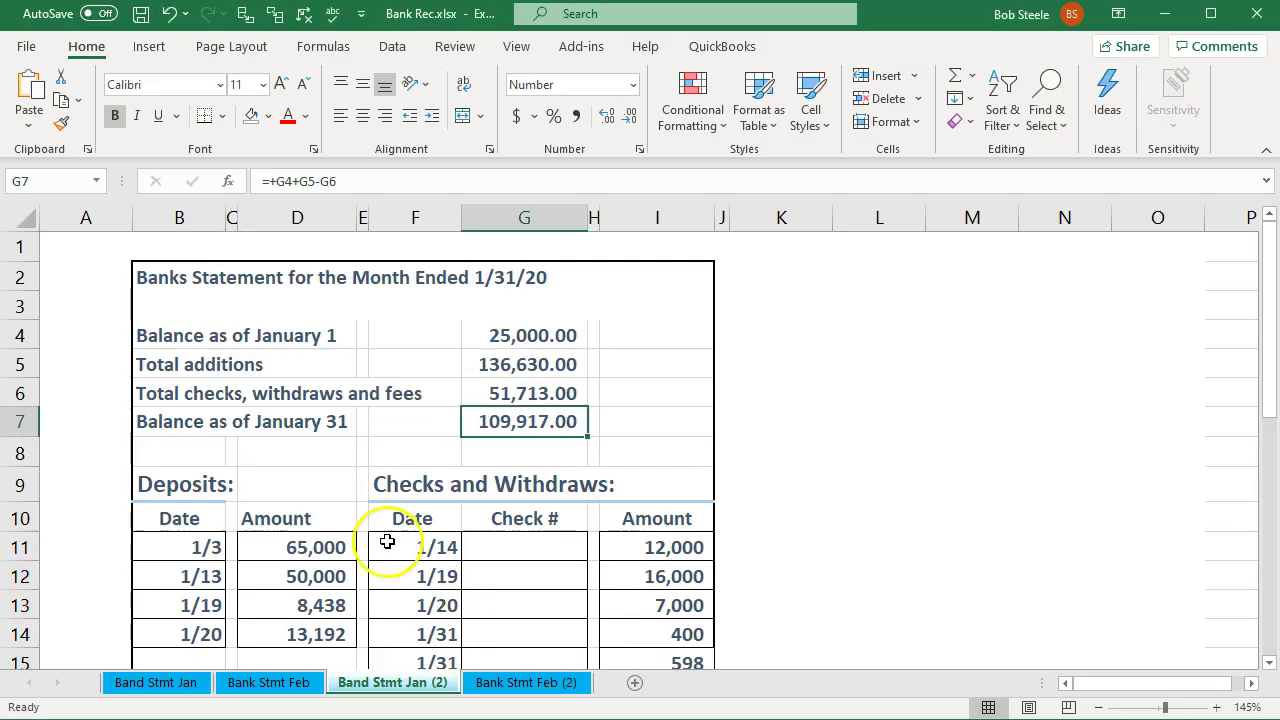
left_click(188, 335)
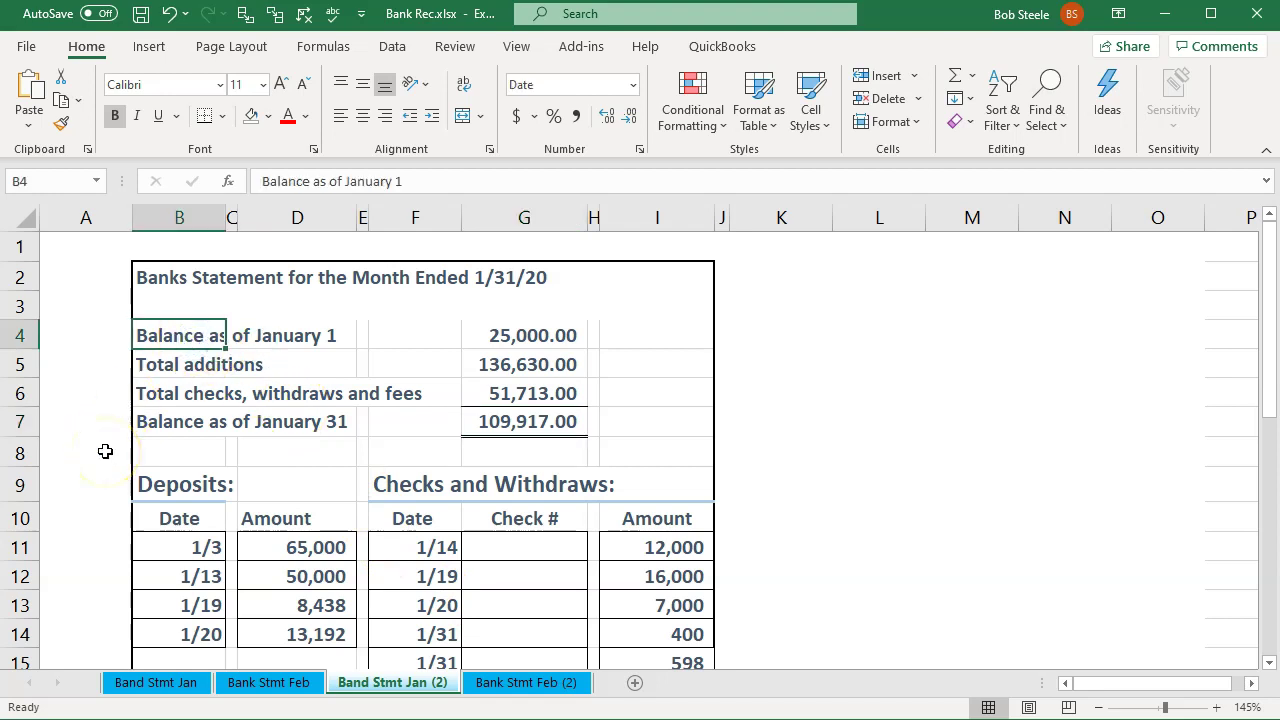
key("Right")
key("Right")
key("Right")
key("Right")
key("Right")
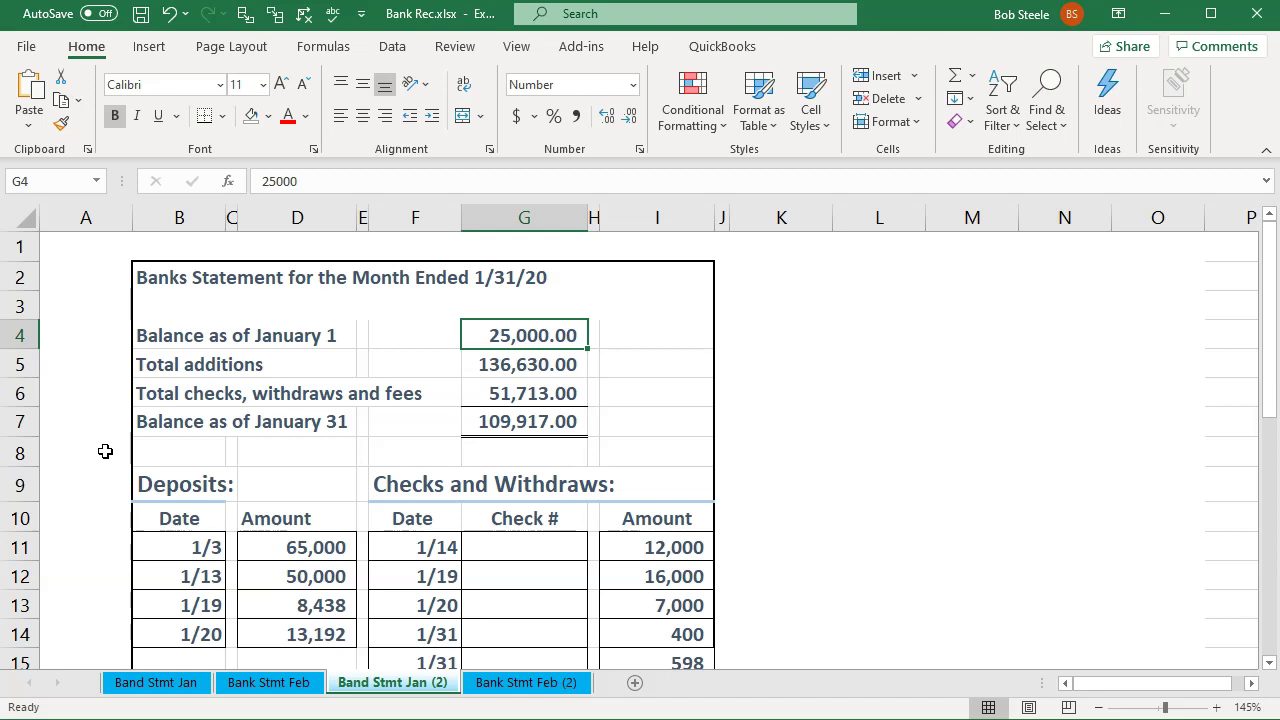
key("Down")
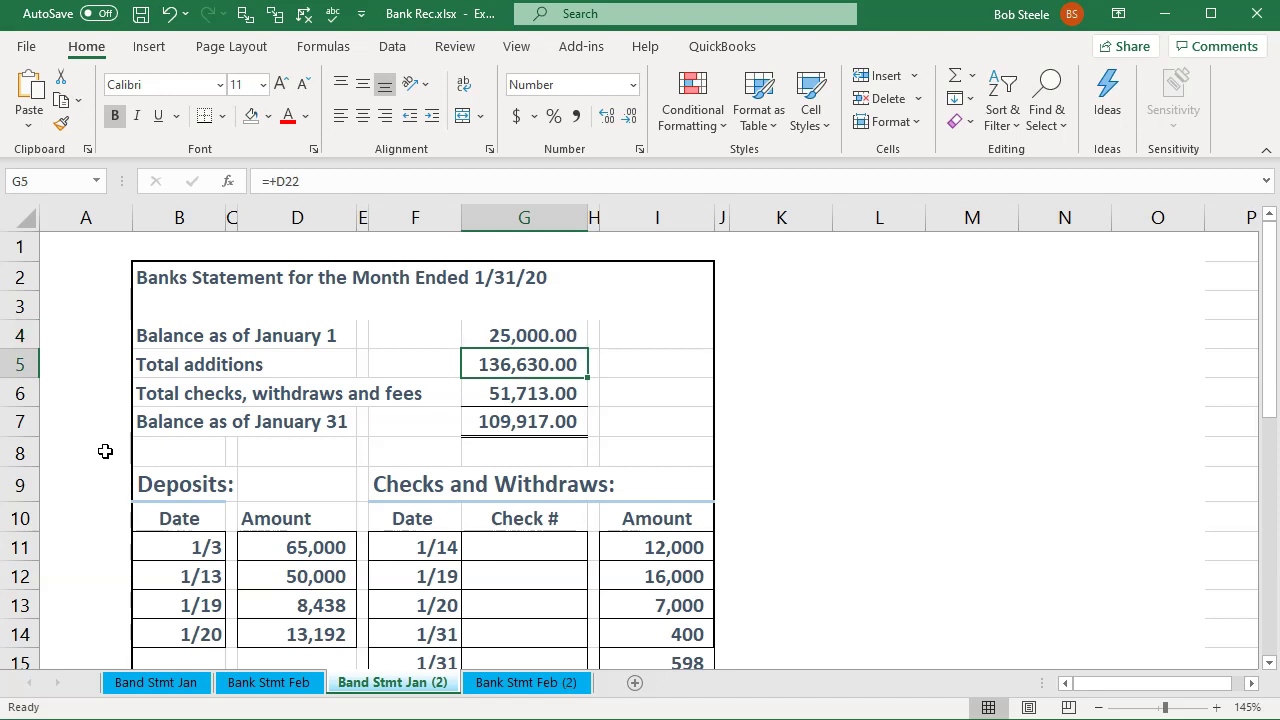
key("Down")
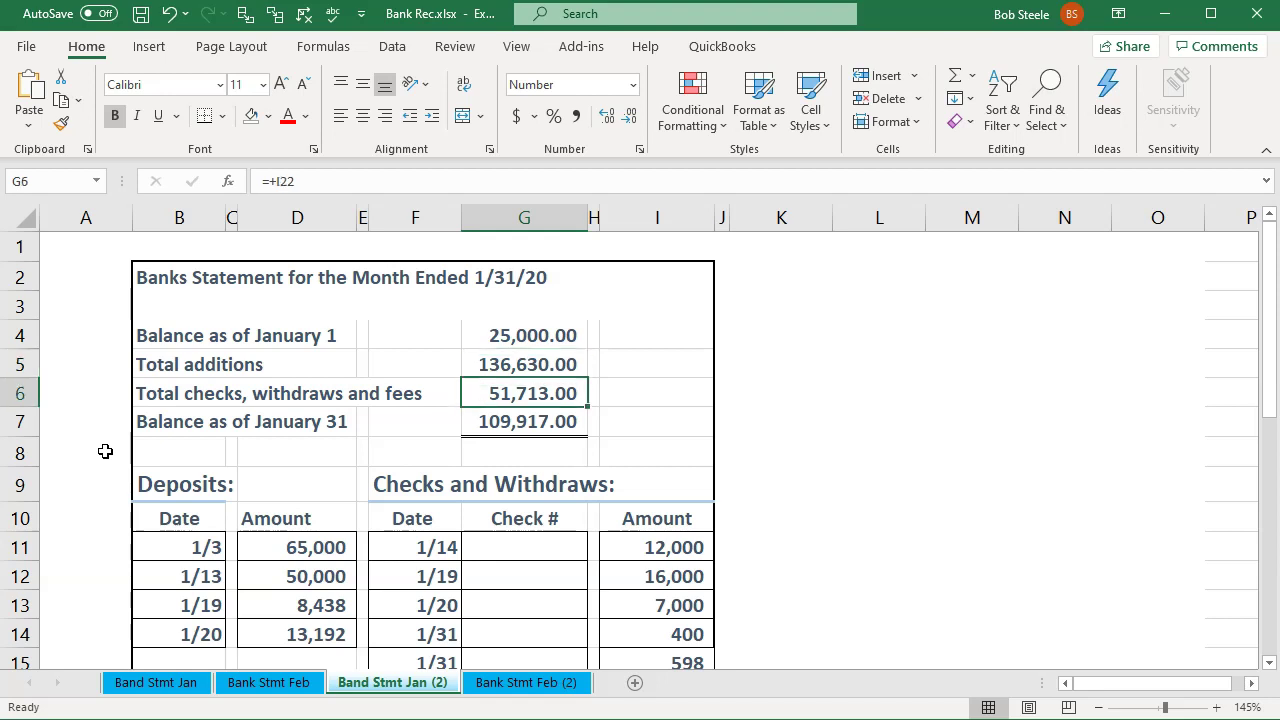
key("Down")
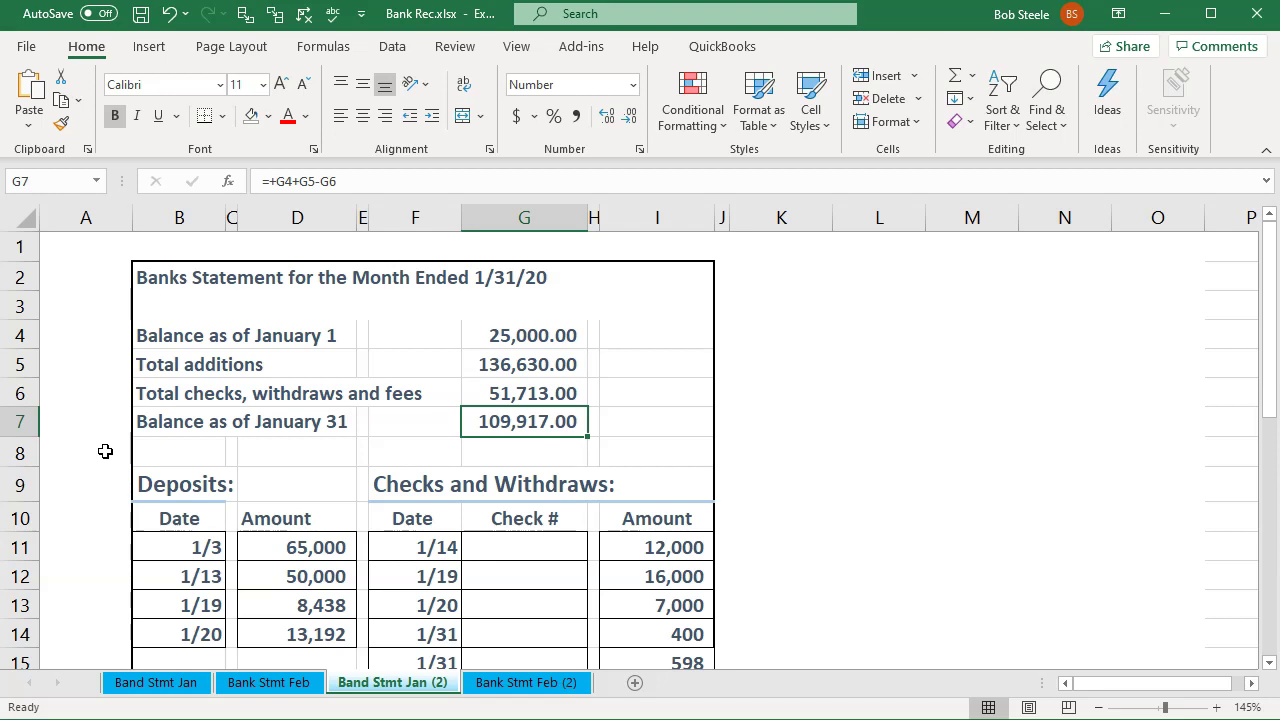
key("Down")
key("Up")
Return to the original QuickBooks tab in the browser and open the account reconciliation page.
left_click(752, 712)
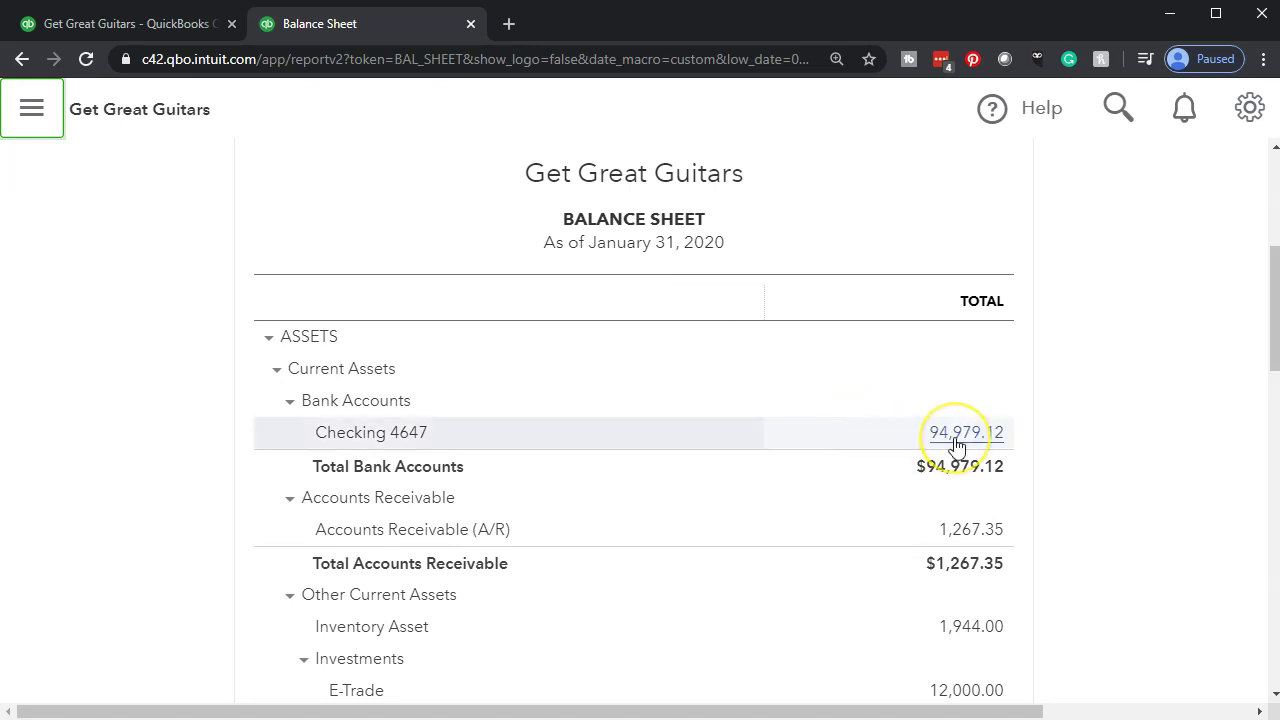
left_click(135, 23)
key("ctrl+minus")
key("ctrl+minus")
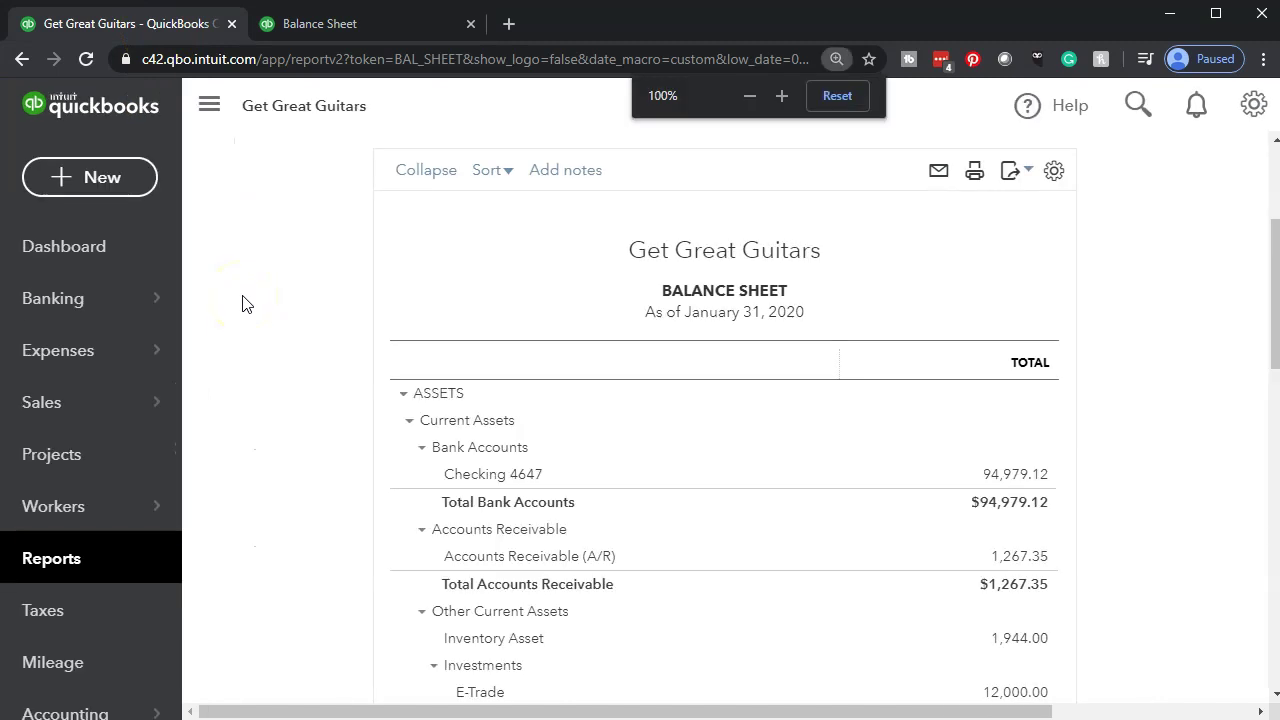
key("ctrl+minus")
scroll(117, 425, "down", 2)
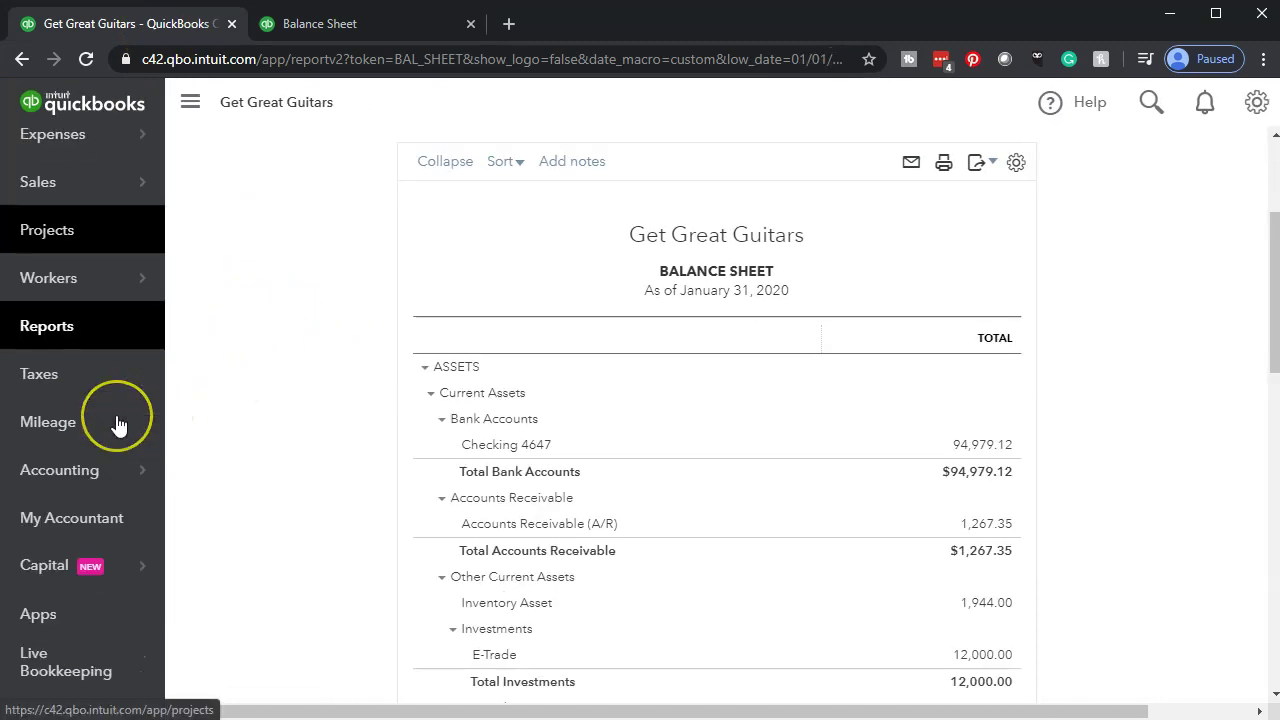
scroll(117, 425, "down", 1)
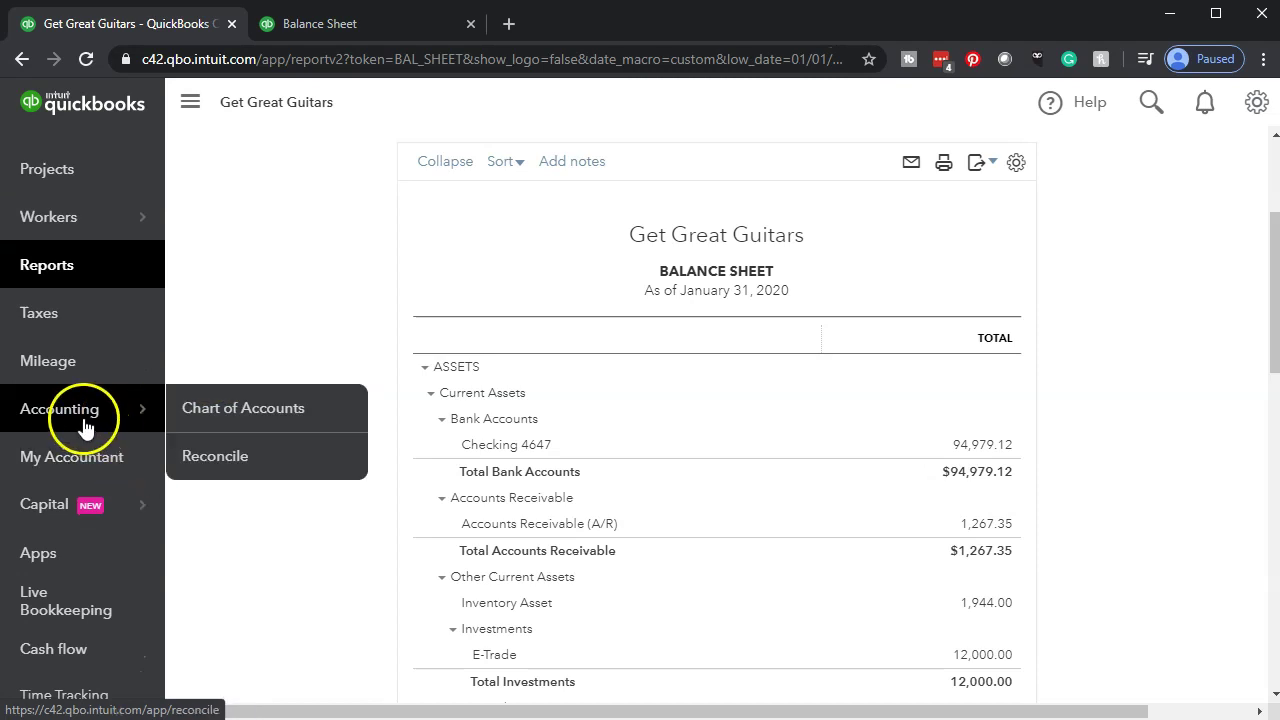
left_click(84, 425)
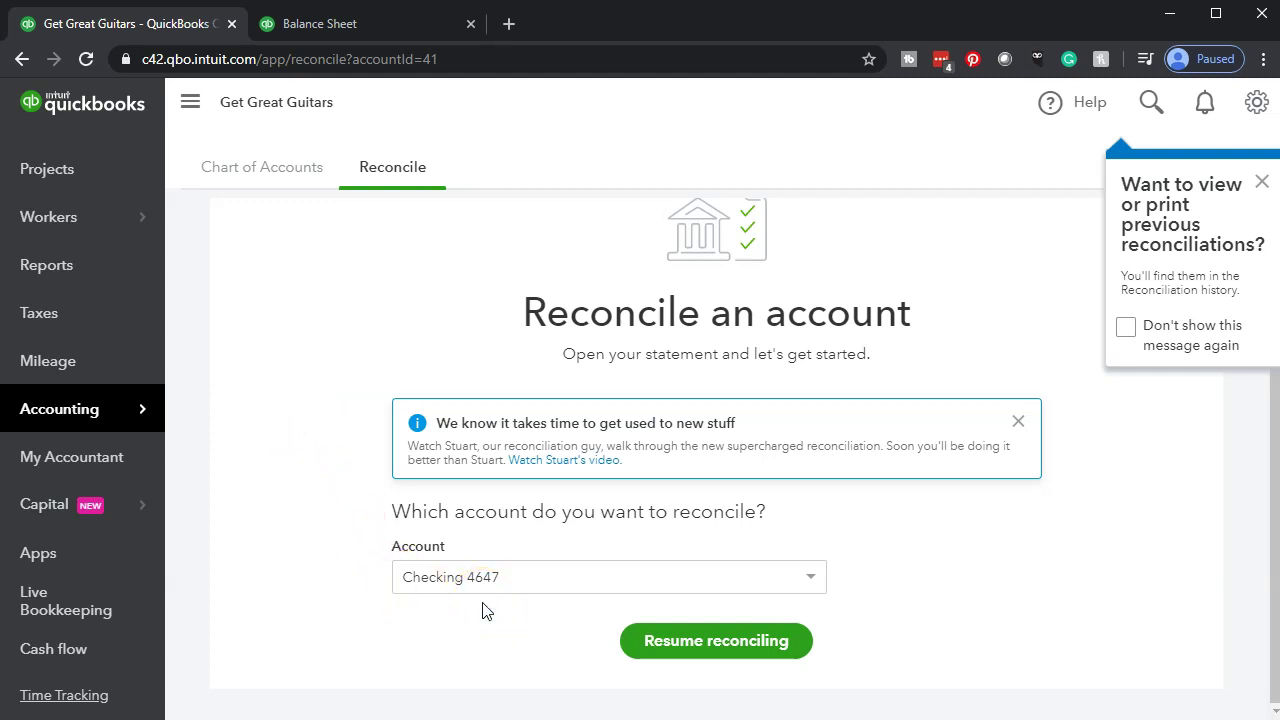
Keep the checking account selected for reconciliation and resume reconciling it.
left_click(808, 582)
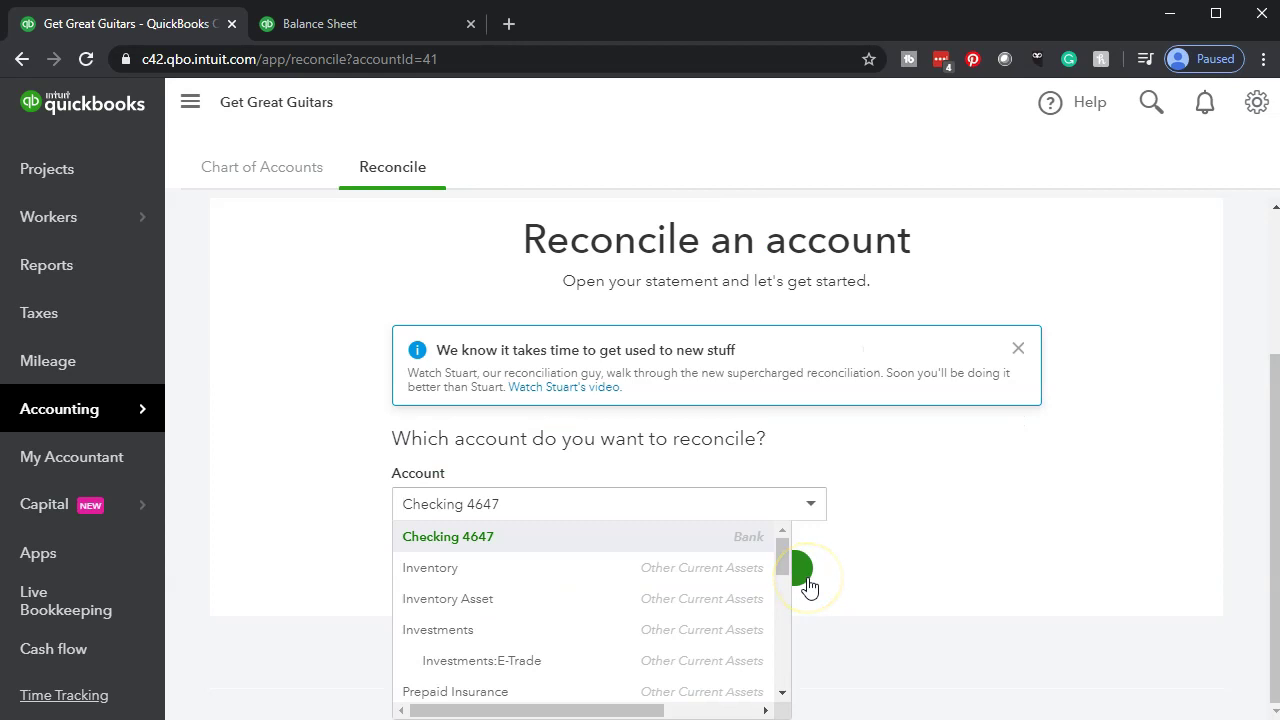
left_click(937, 531)
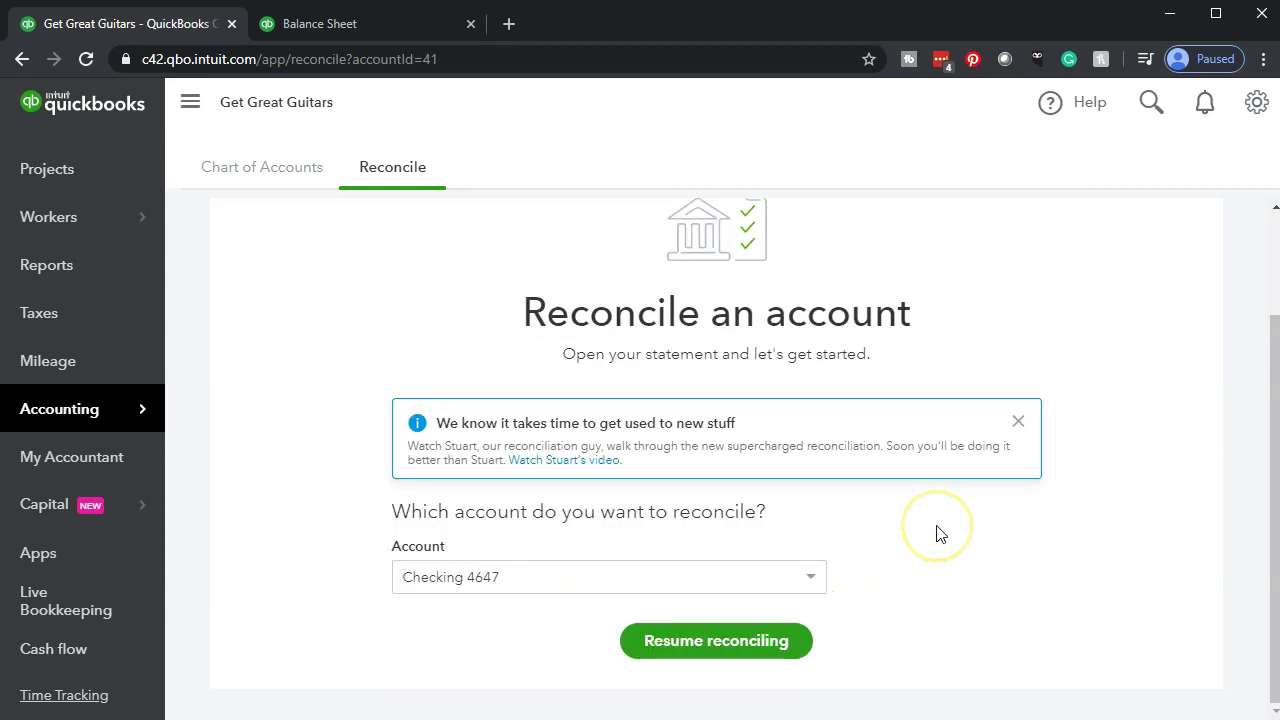
left_click(780, 643)
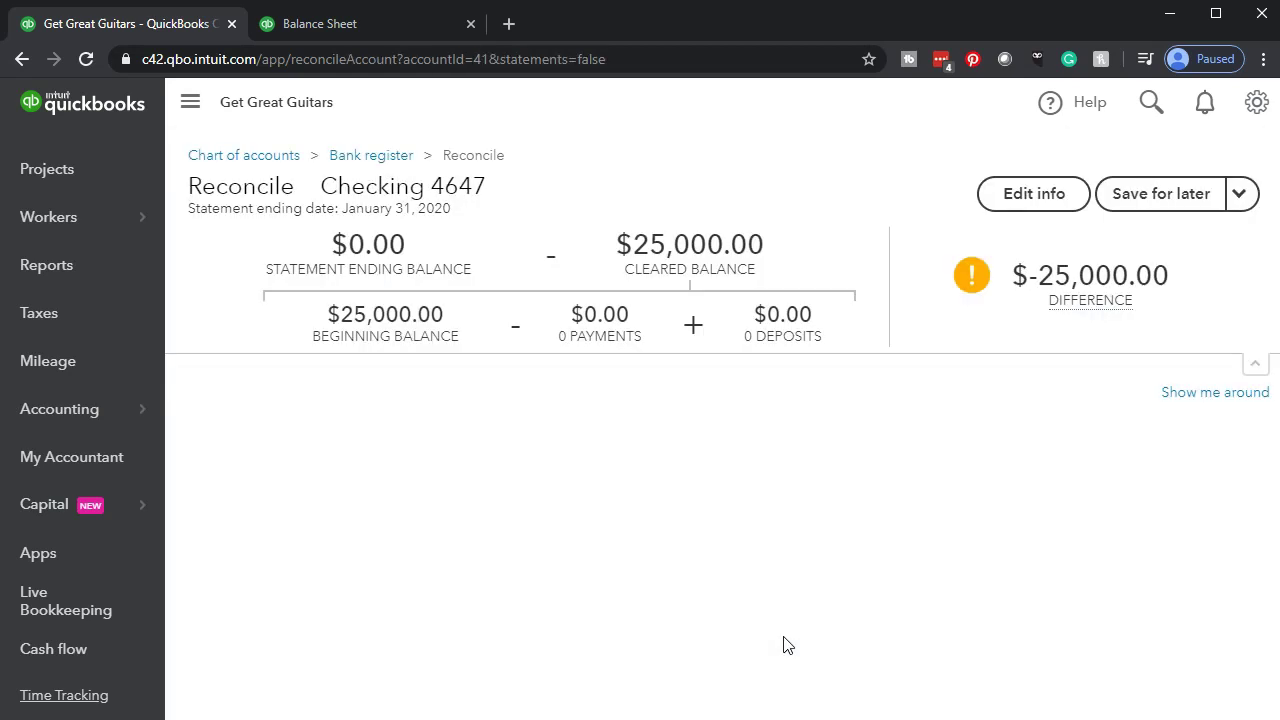
left_click(753, 595)
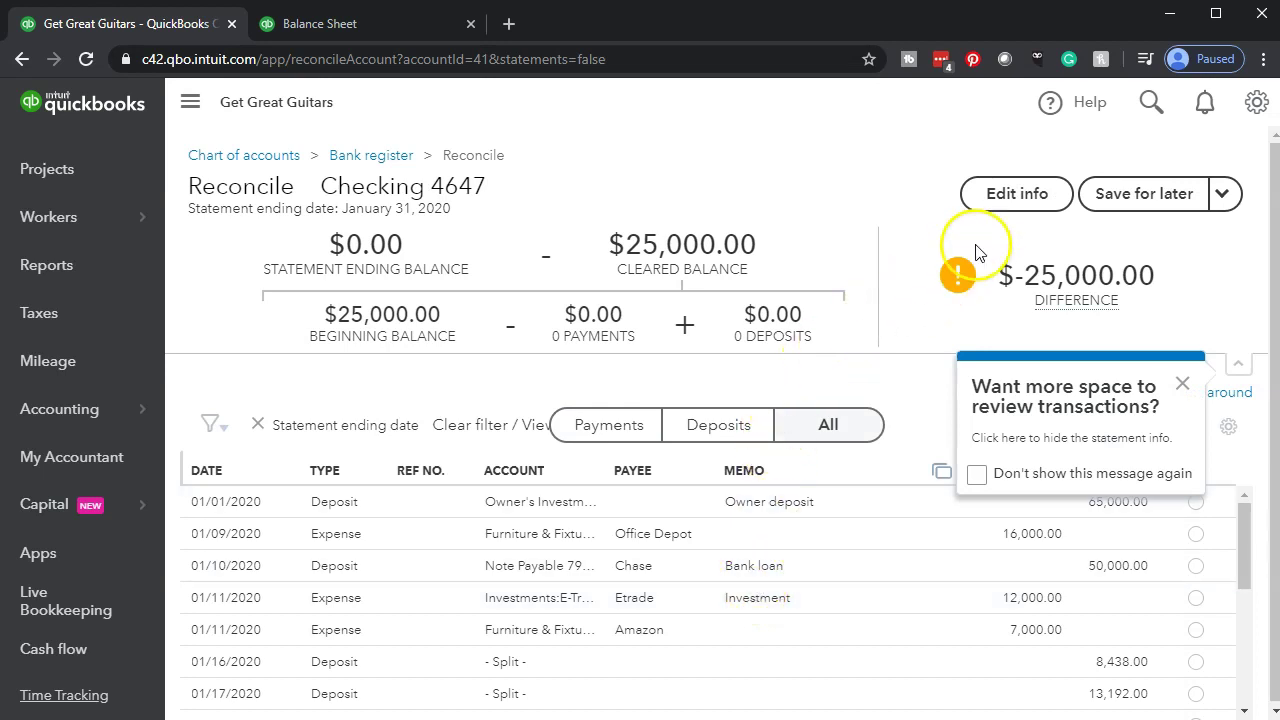
Edit the reconciliation's statement information, look up the January 31 balance in the Excel bank statement, and set the ending balance to 109,917.00.
left_click(994, 218)
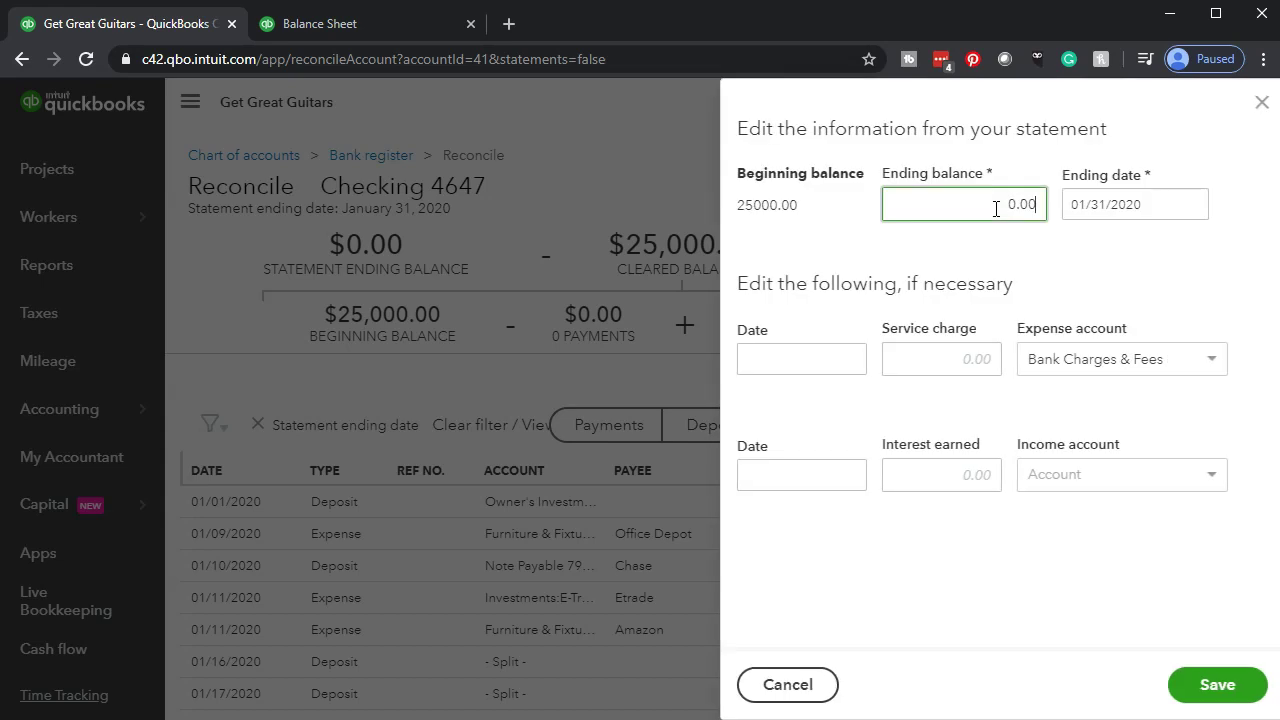
left_click(874, 262)
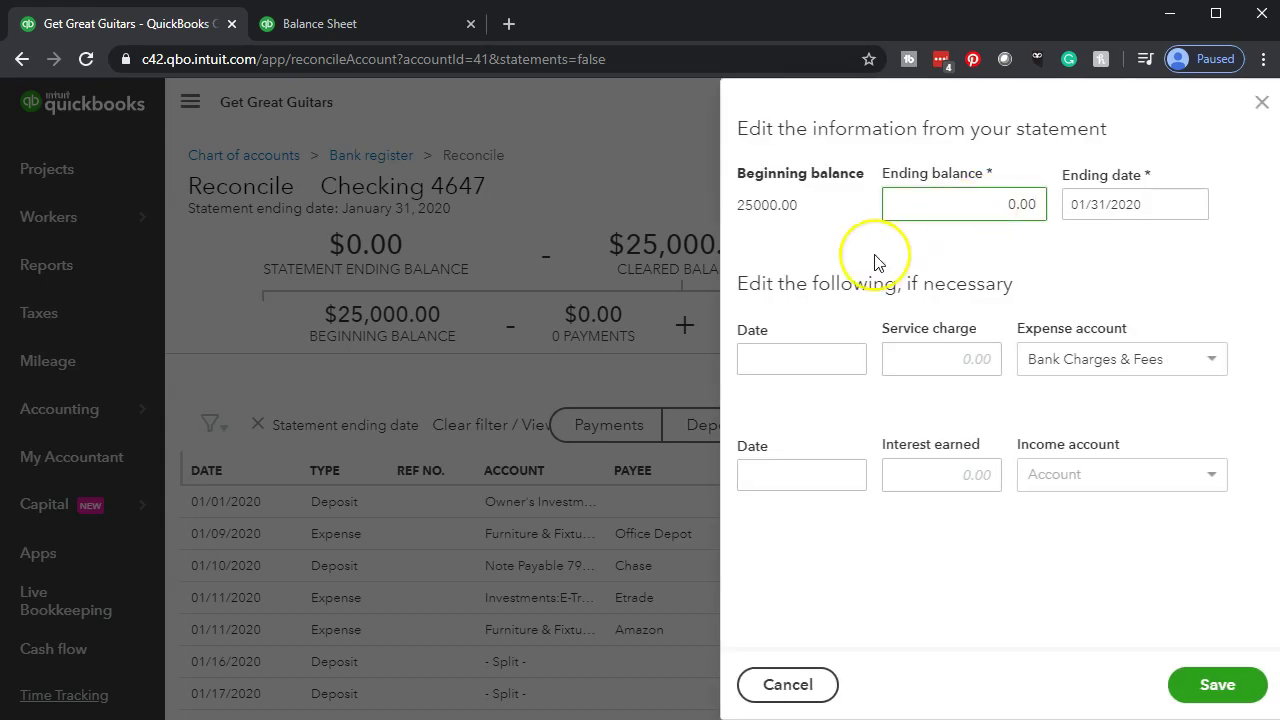
left_click(768, 229)
key("alt+Tab")
left_click(520, 421)
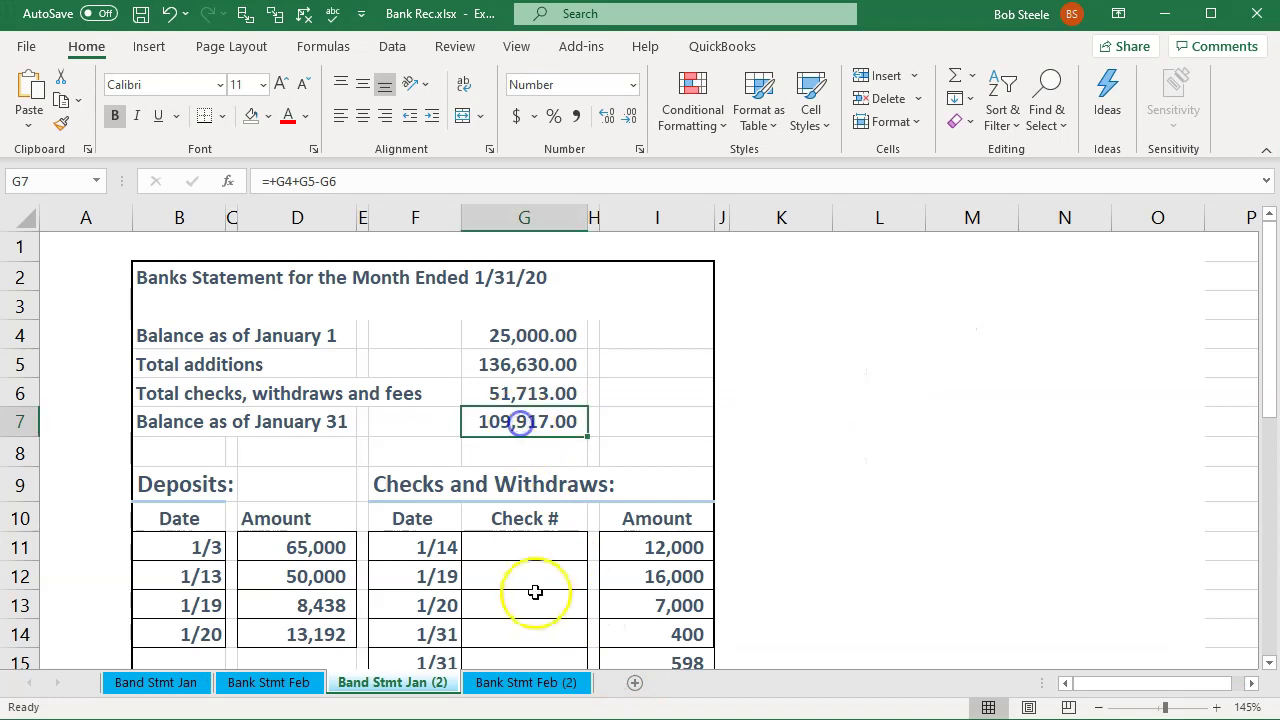
key("alt+Tab")
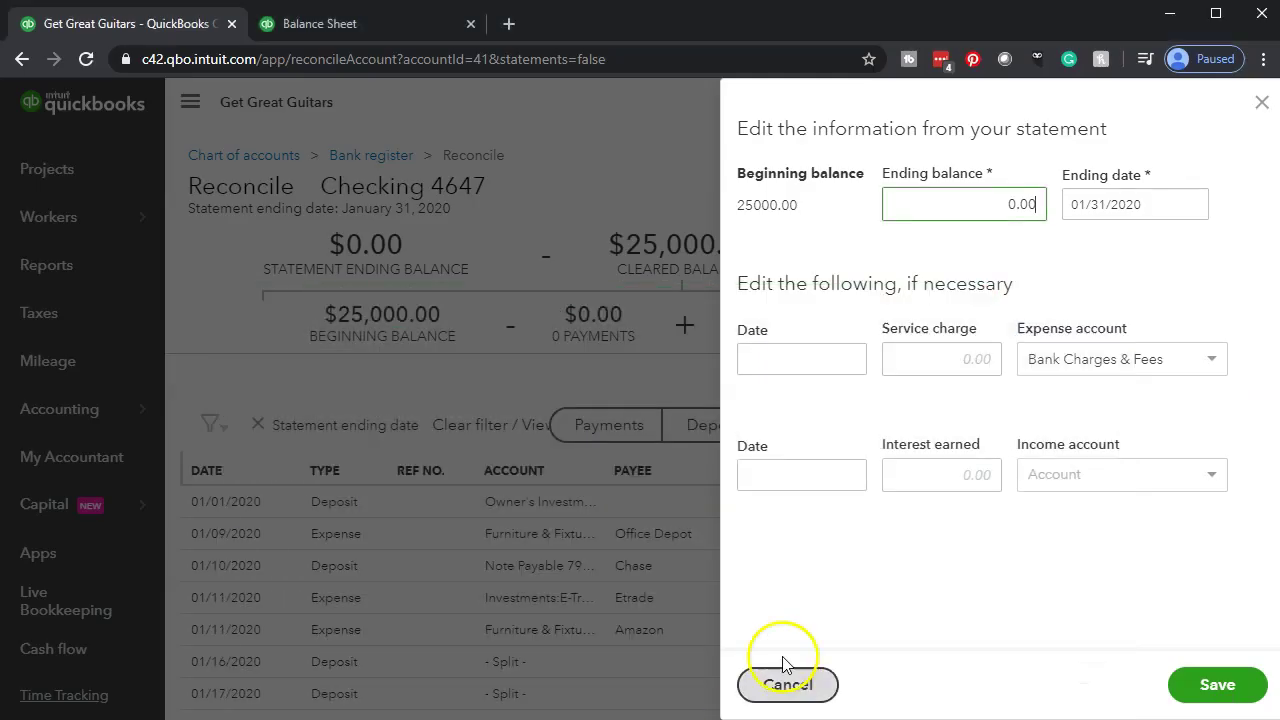
double_click(1020, 200)
type("109,917")
key("Tab")
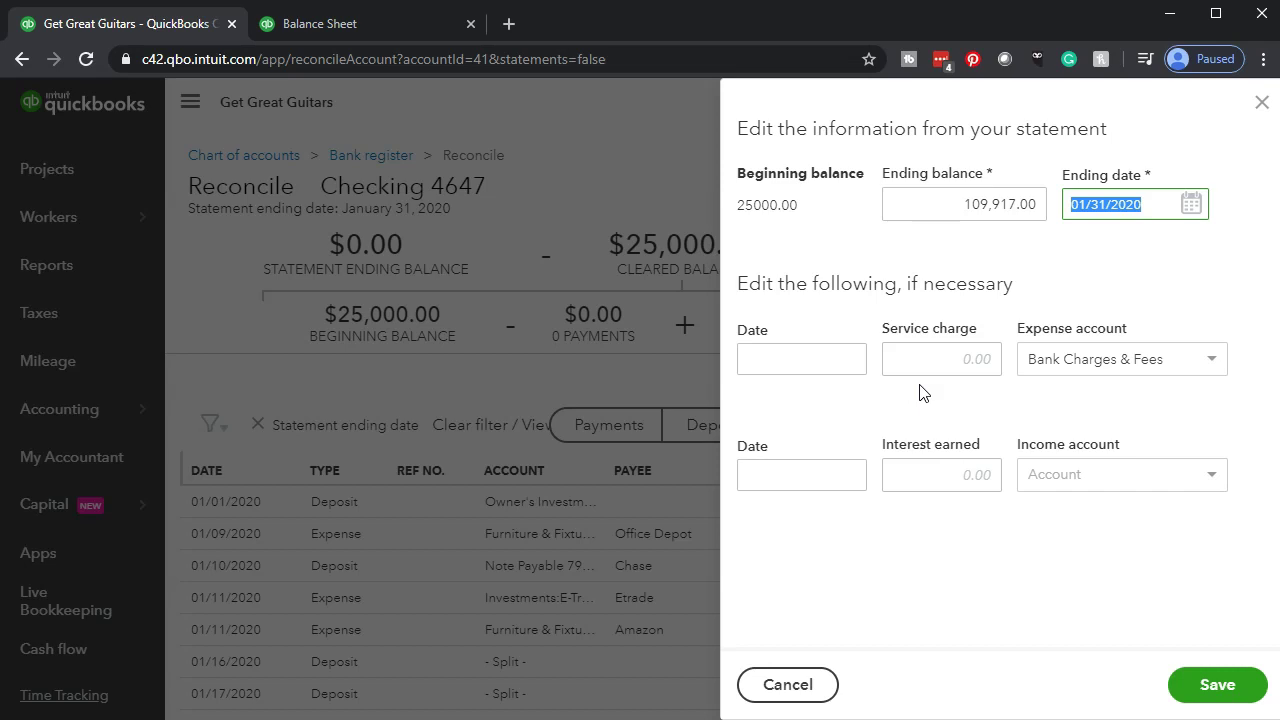
Check the statement information against the Excel bank statement and save it with service charge and interest left blank.
key("alt+Tab")
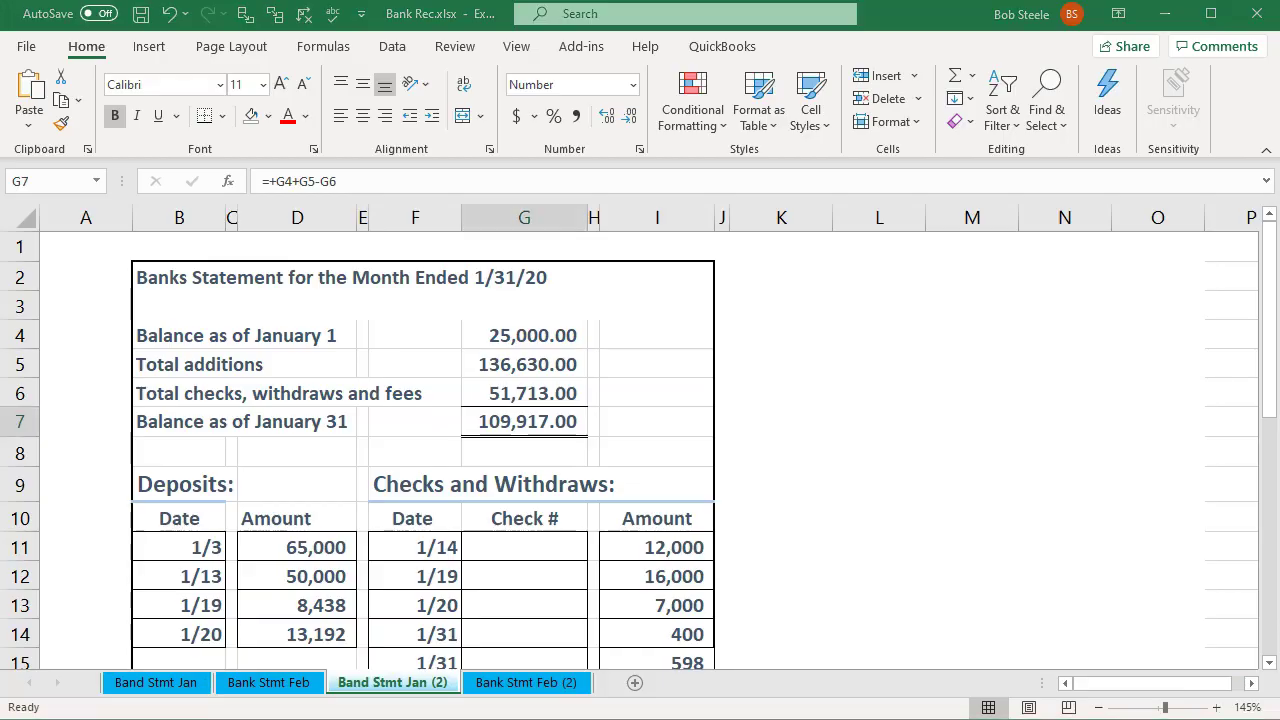
key("alt+Tab")
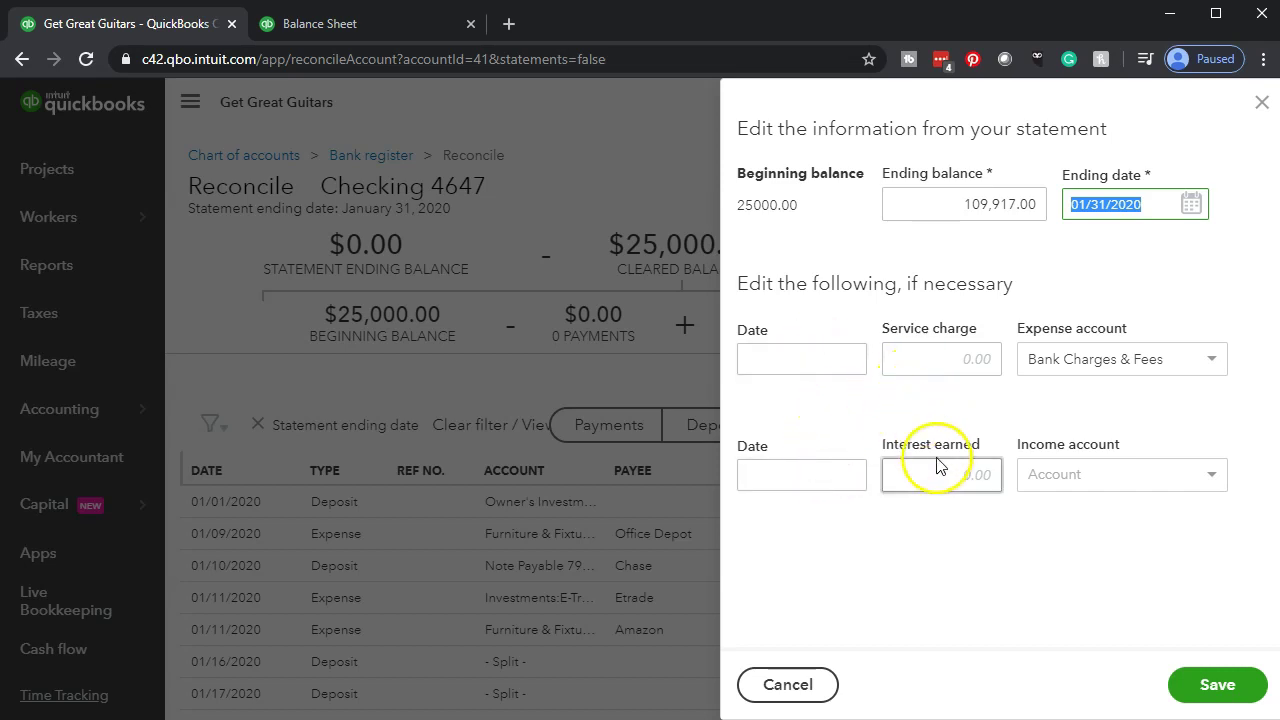
left_click(934, 425)
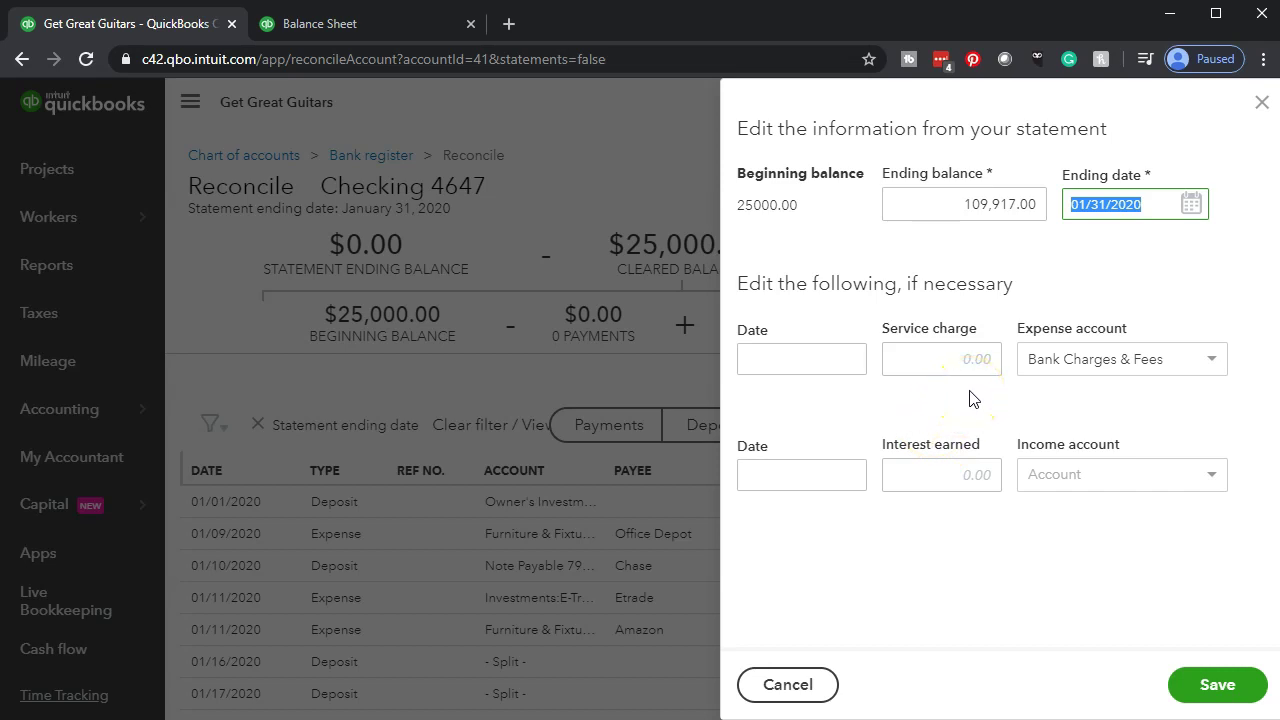
left_click(1200, 684)
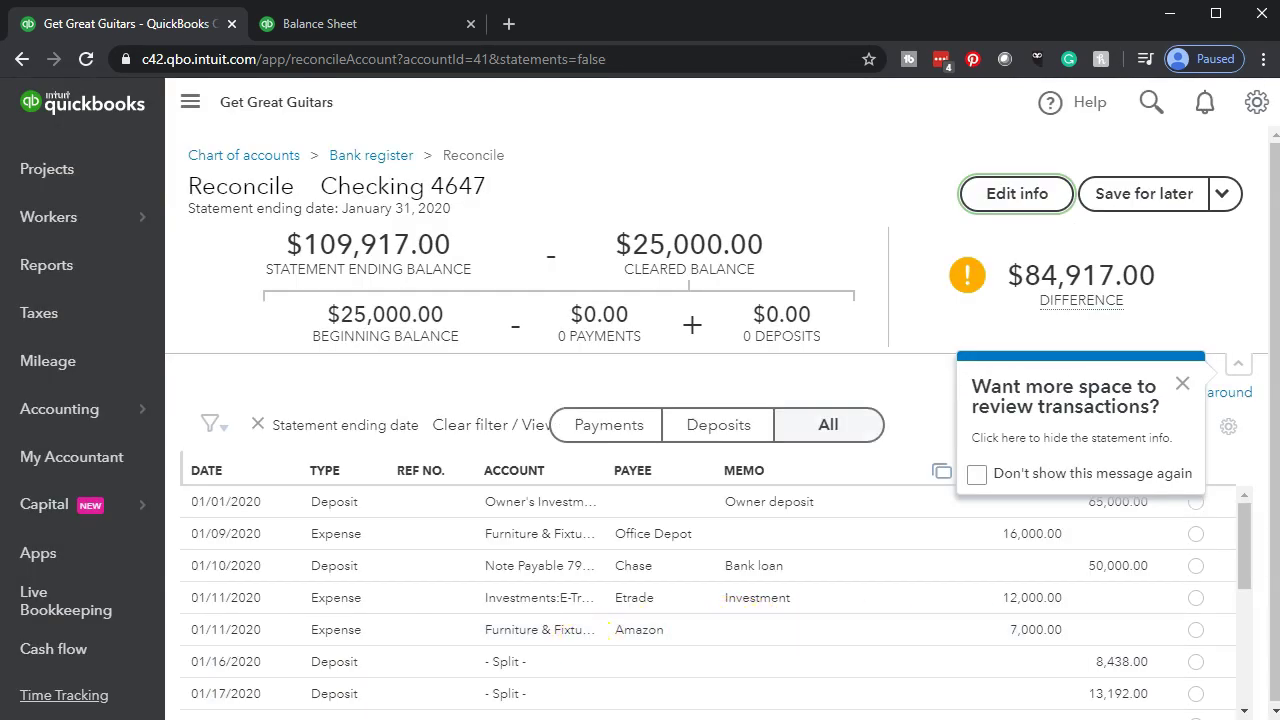
Collapse the navigation menu, compare the reconciliation with the Excel bank statement, and review the full list of payments and deposits.
left_click(190, 101)
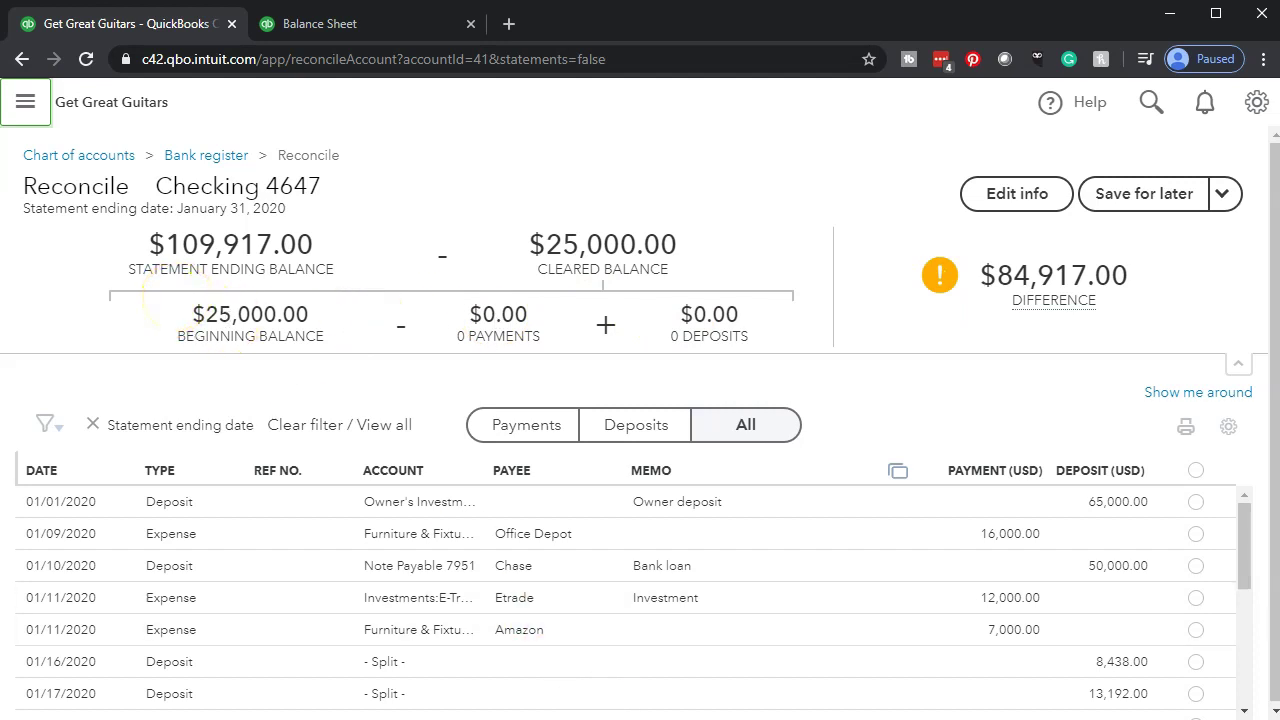
key("alt+Tab")
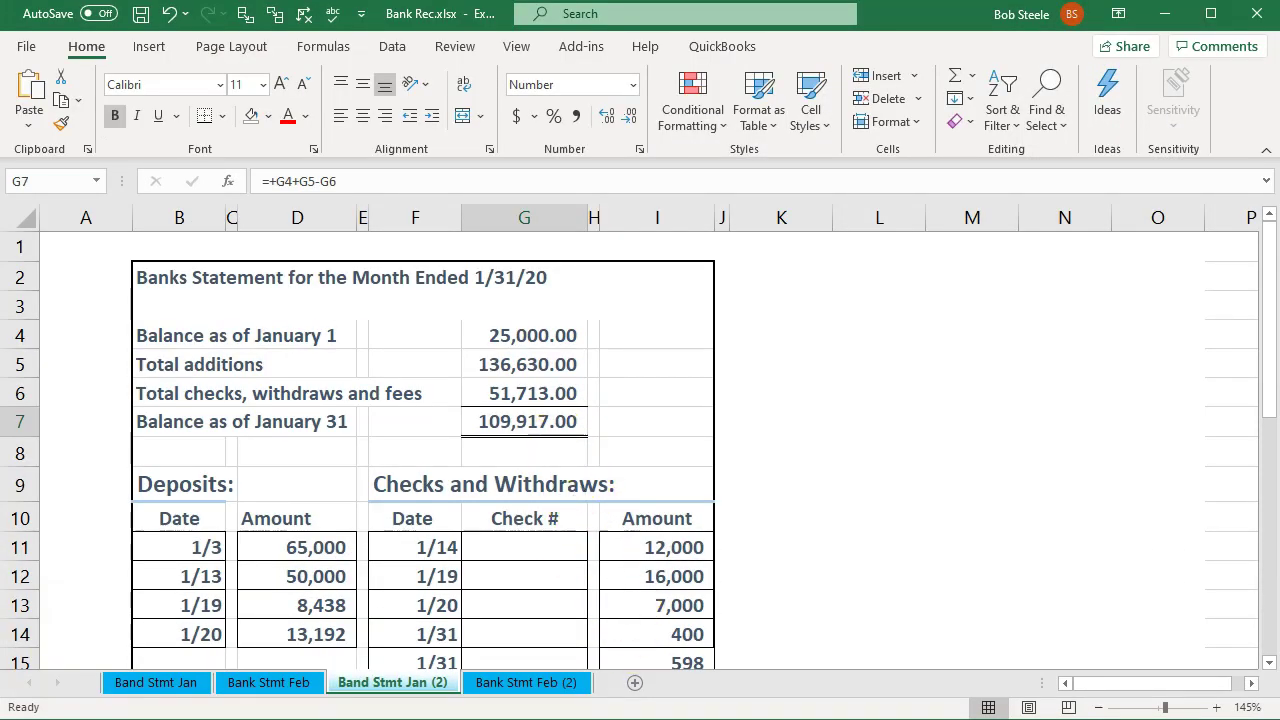
key("alt+Tab")
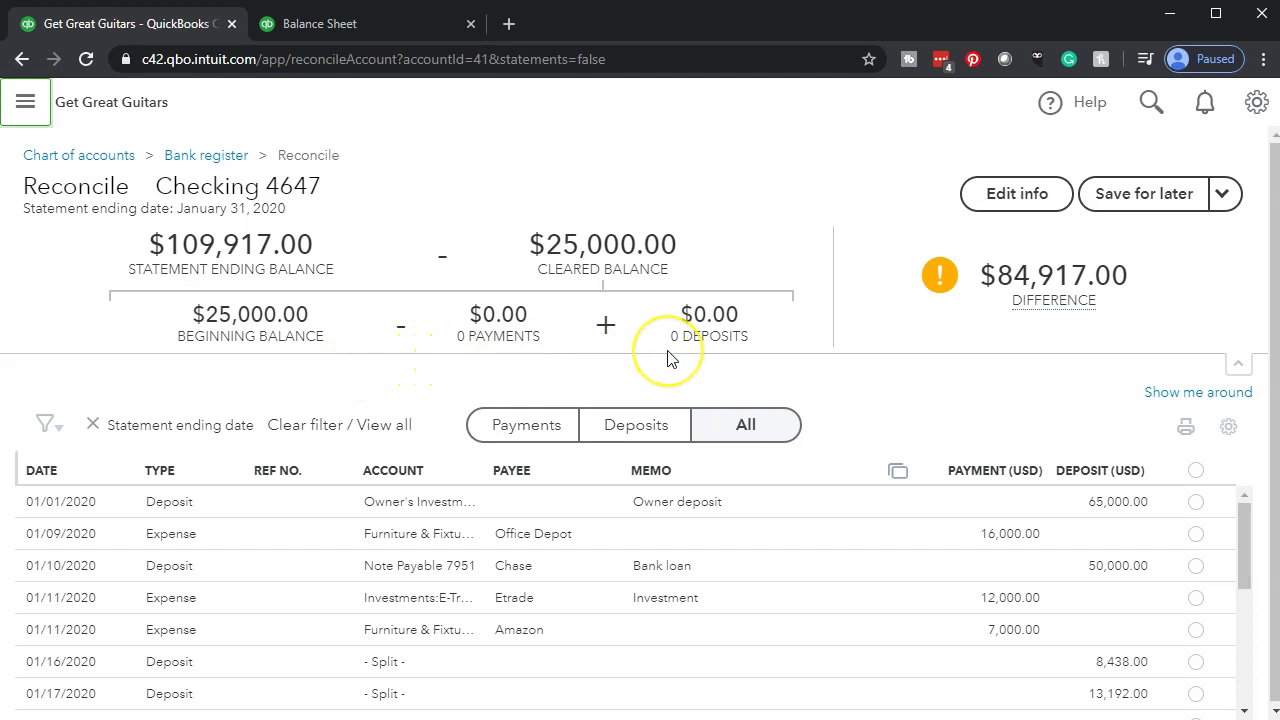
left_click(764, 422)
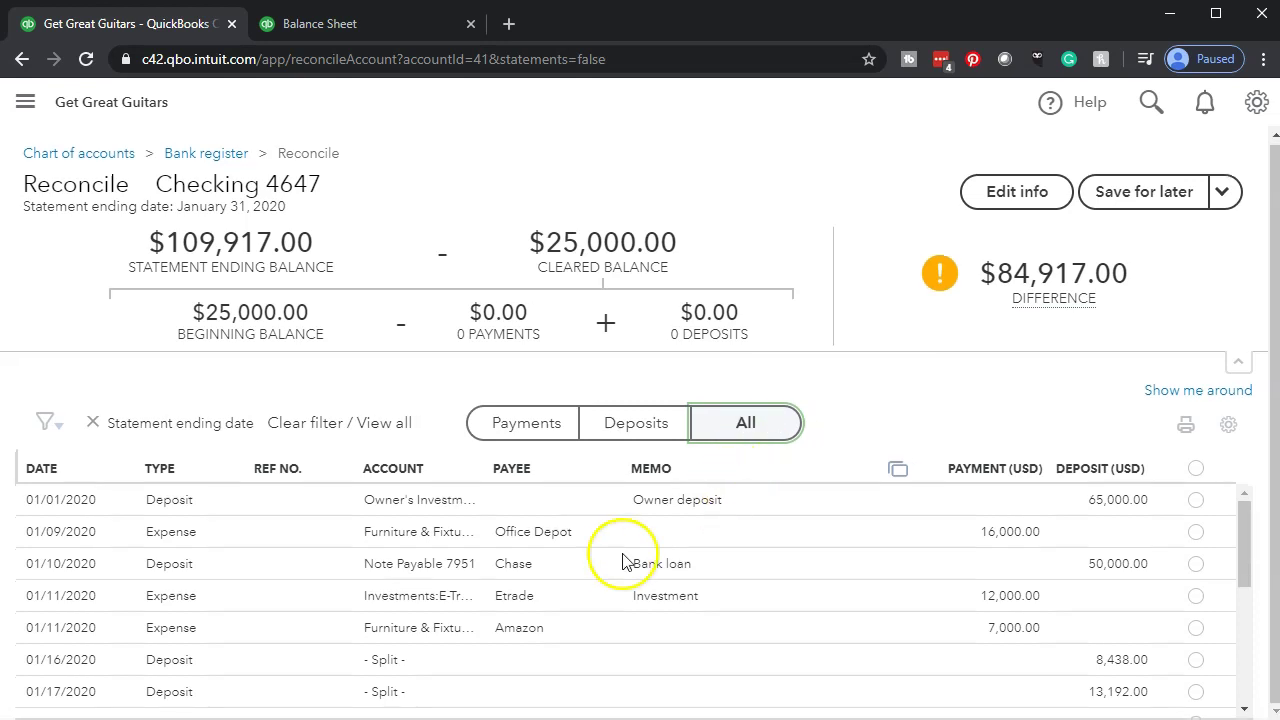
scroll(600, 563, "down", 3)
scroll(613, 566, "down", 3)
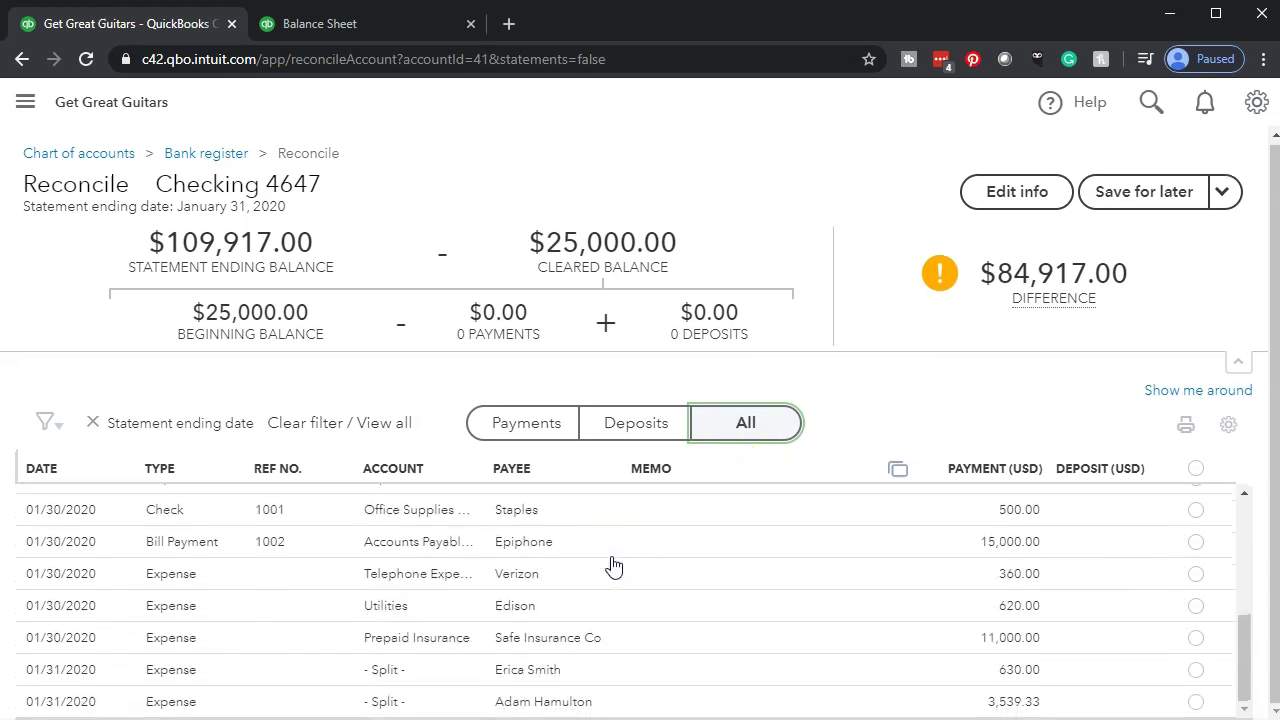
scroll(613, 566, "up", 5)
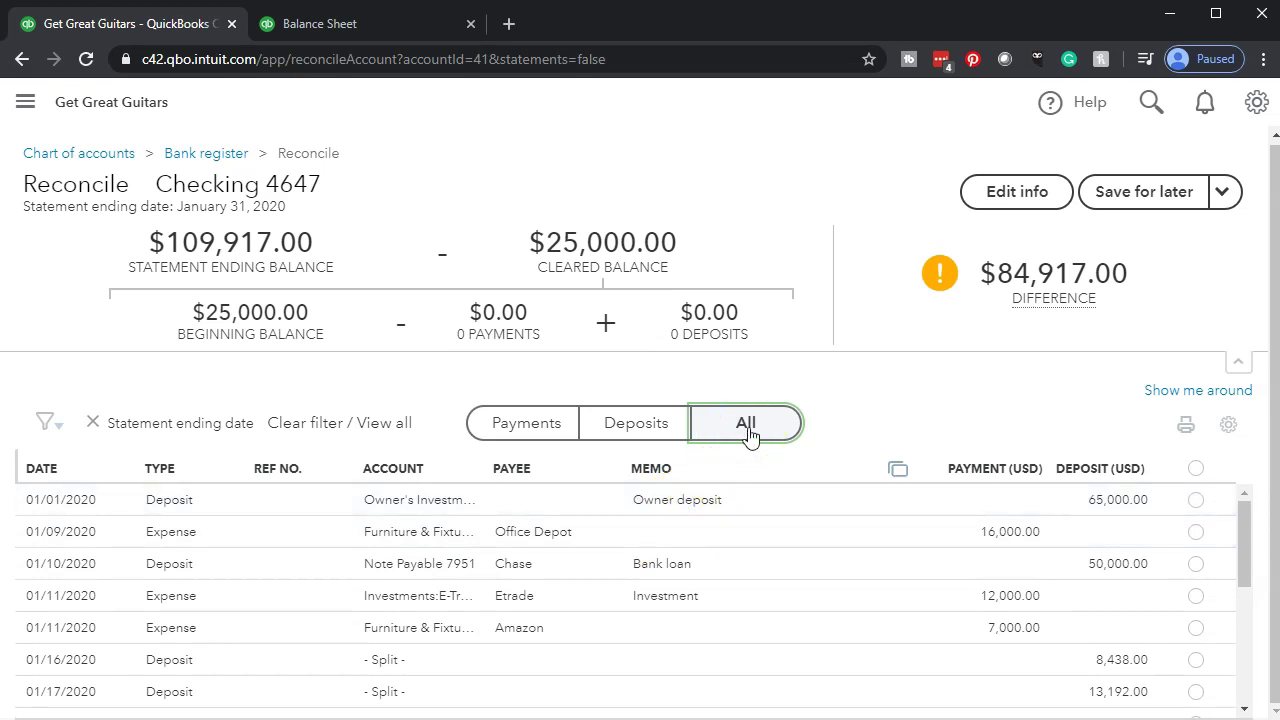
Switch the reconciliation list between deposits and payments, and leave it filtered to deposits only.
left_click(646, 428)
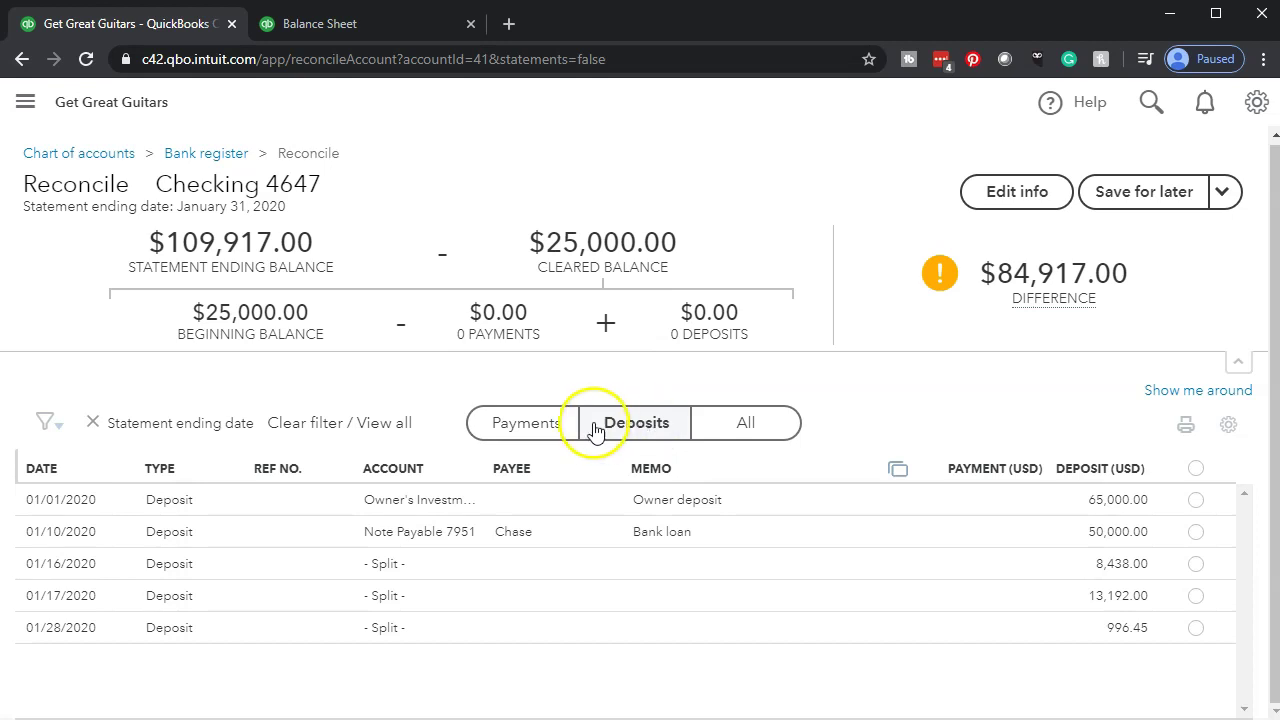
left_click(528, 430)
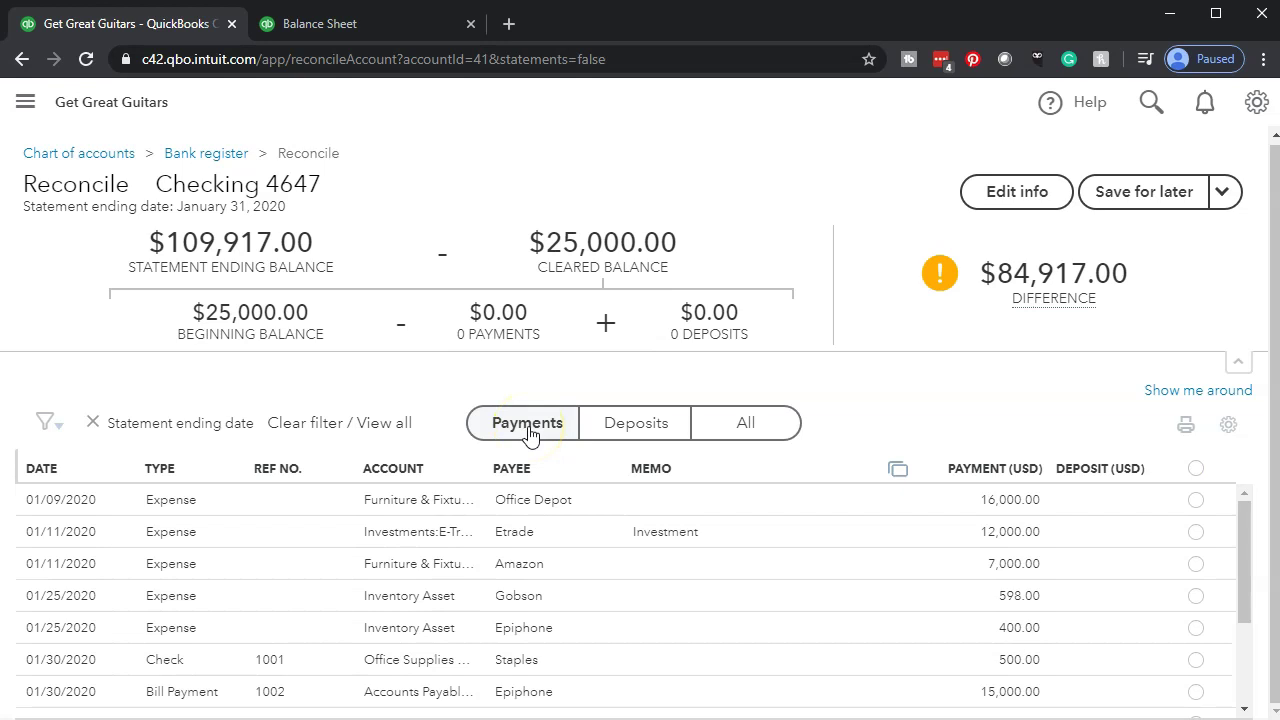
left_click(605, 428)
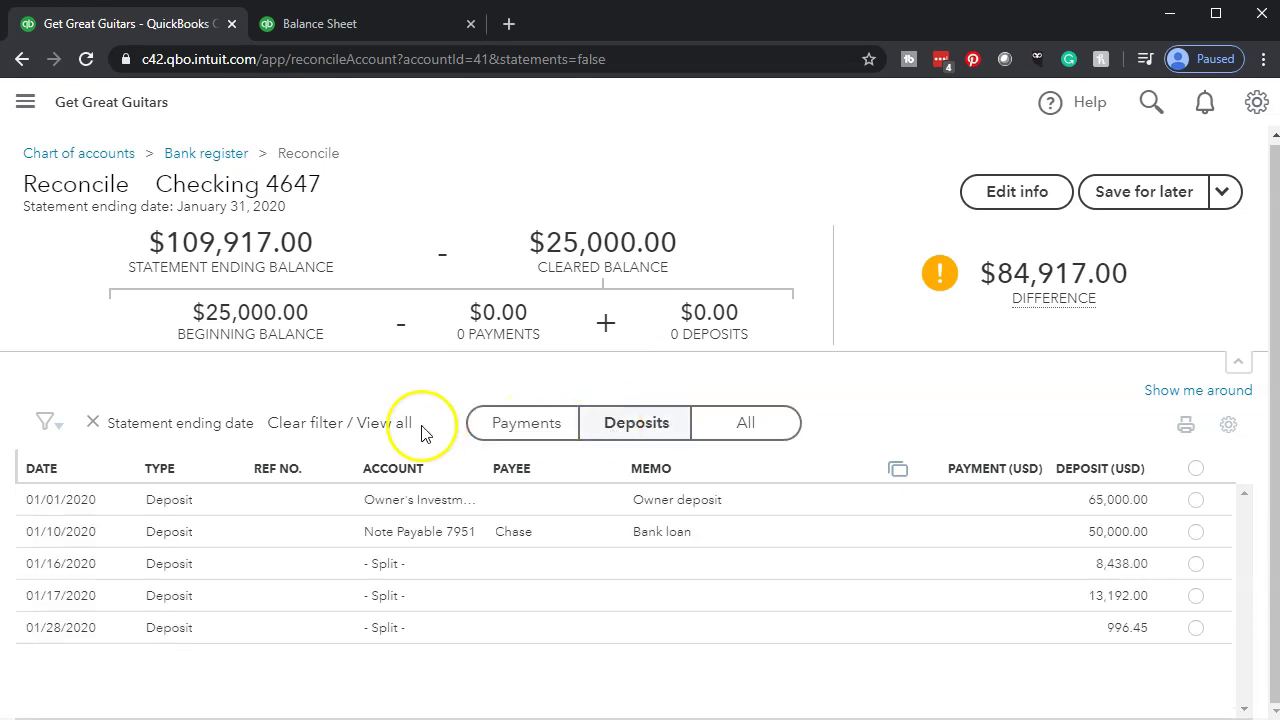
key("ctrl+plus")
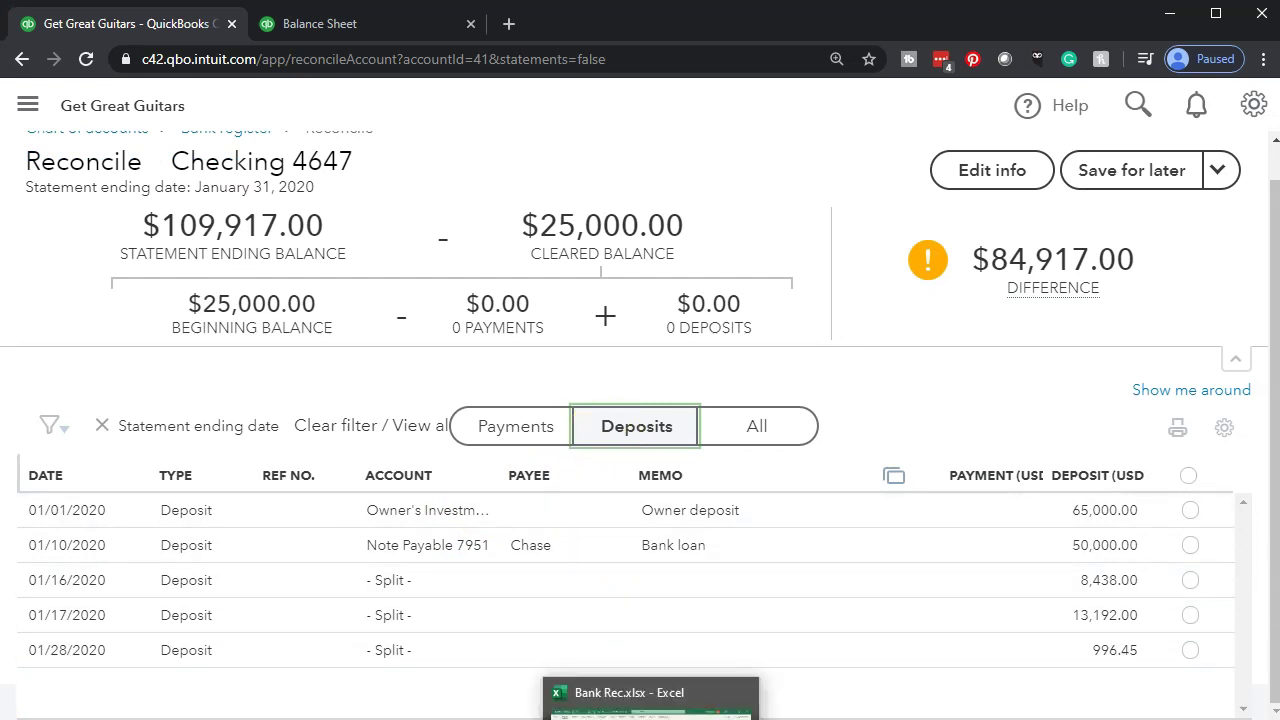
Look up the 65,000 deposit in the Excel bank statement and mark the matching owner deposit as cleared in QuickBooks.
left_click(651, 705)
left_click(495, 567)
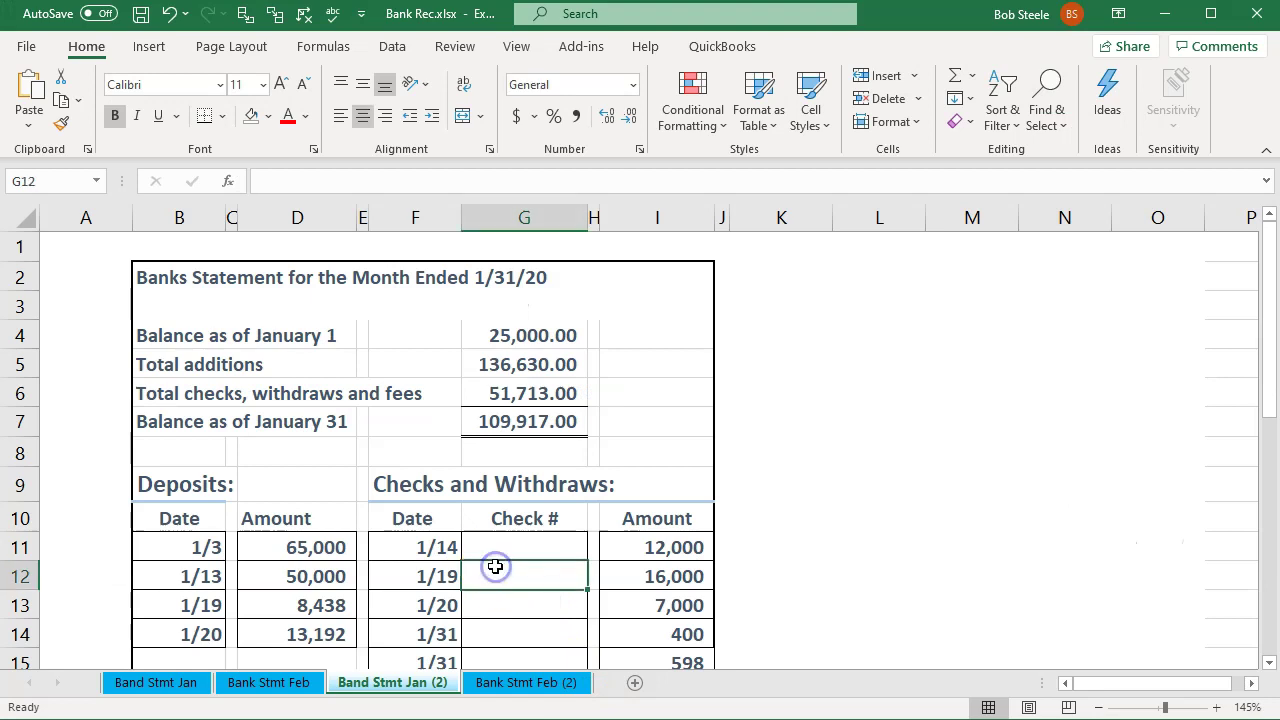
scroll(495, 567, "down", 1)
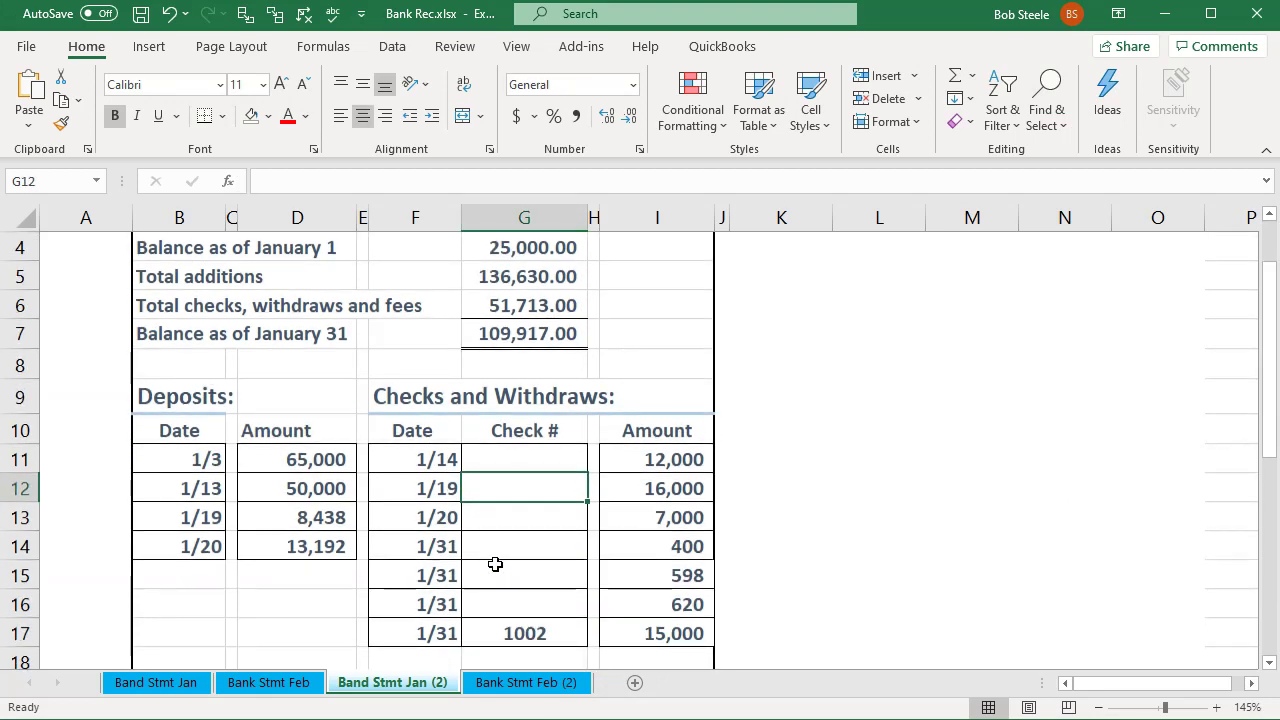
left_click(337, 457)
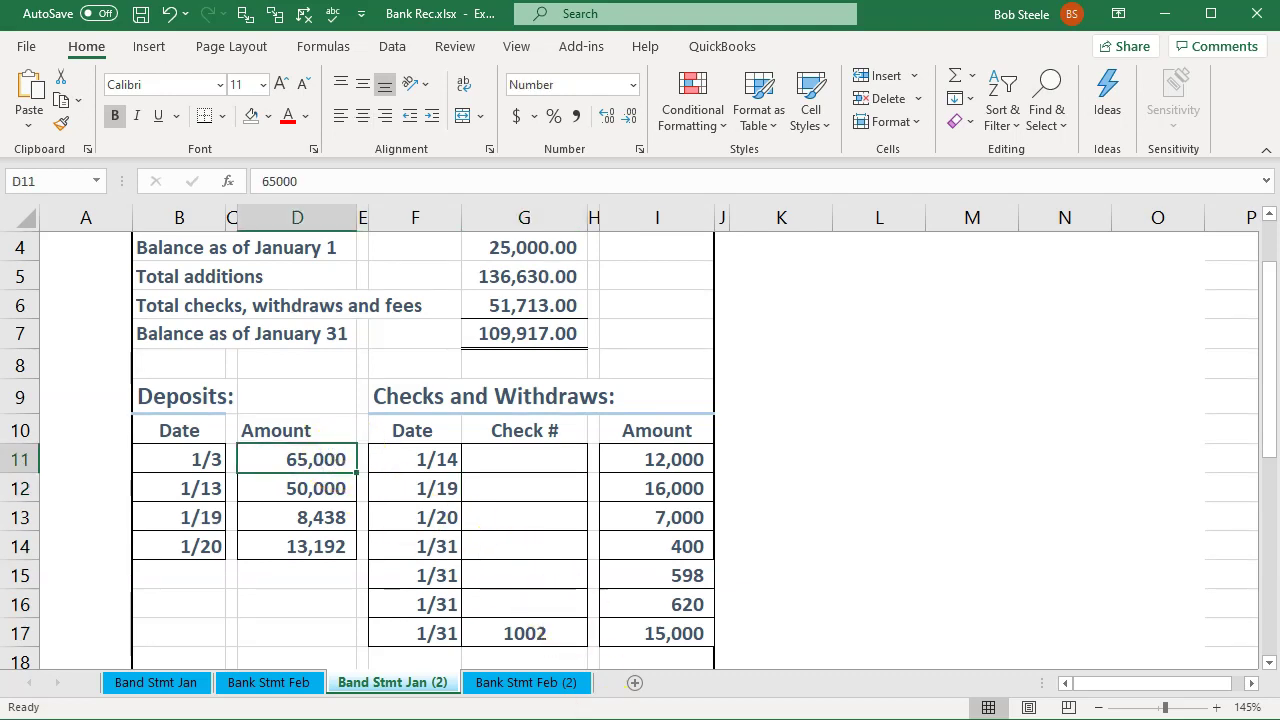
key("alt+Tab")
left_click(1195, 512)
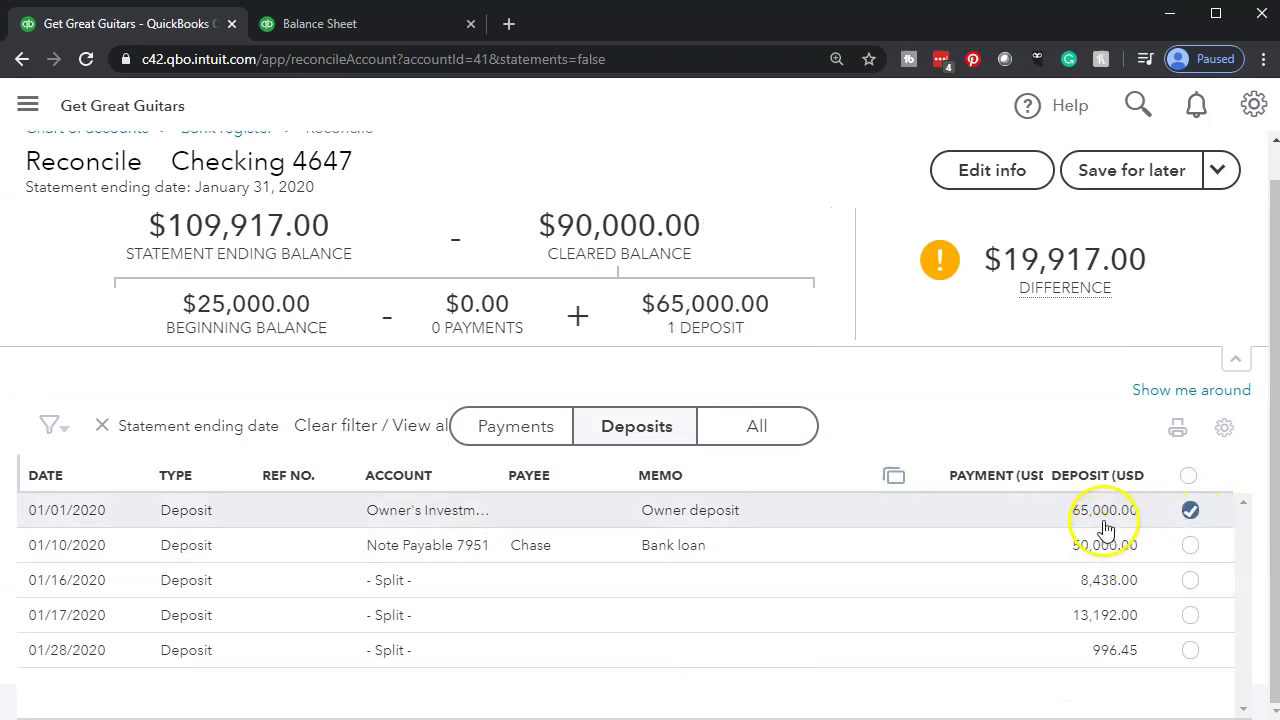
Fill the 65,000 deposit amount in the Excel bank statement with light green and check its 1/3 date.
key("alt+Tab")
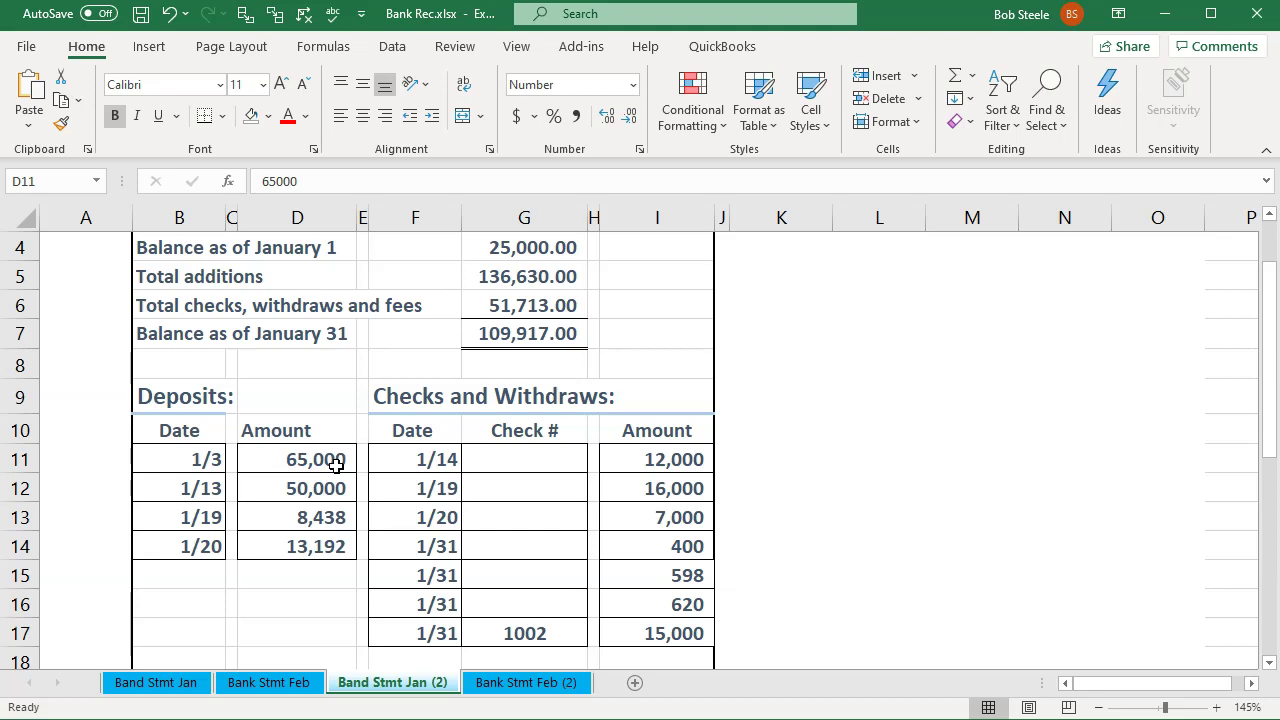
left_click(336, 463)
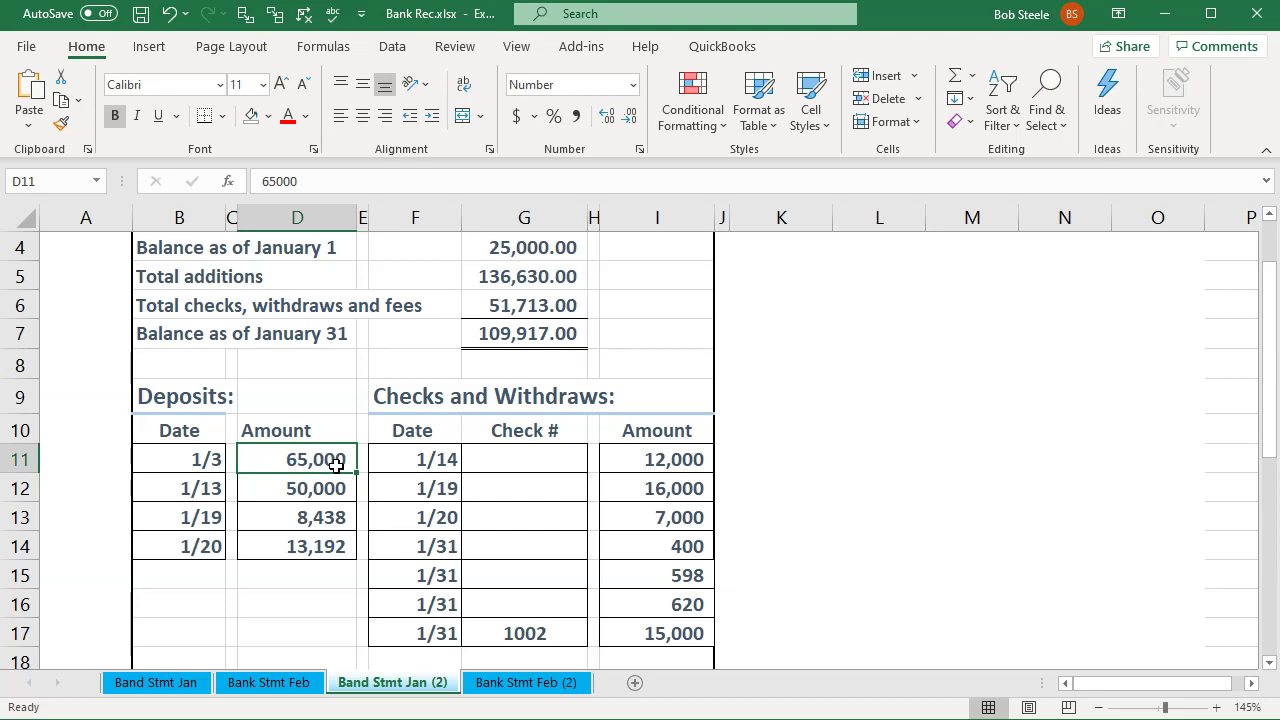
left_click(318, 466)
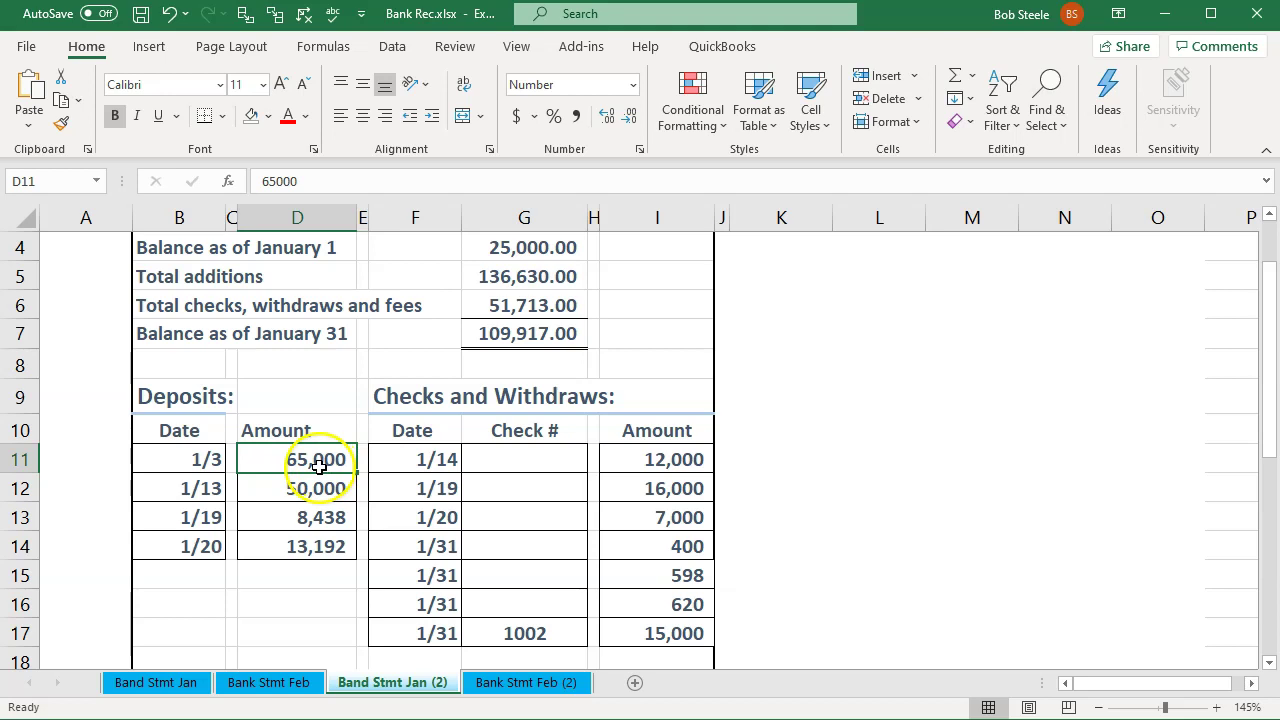
right_click(320, 465)
left_click(419, 523)
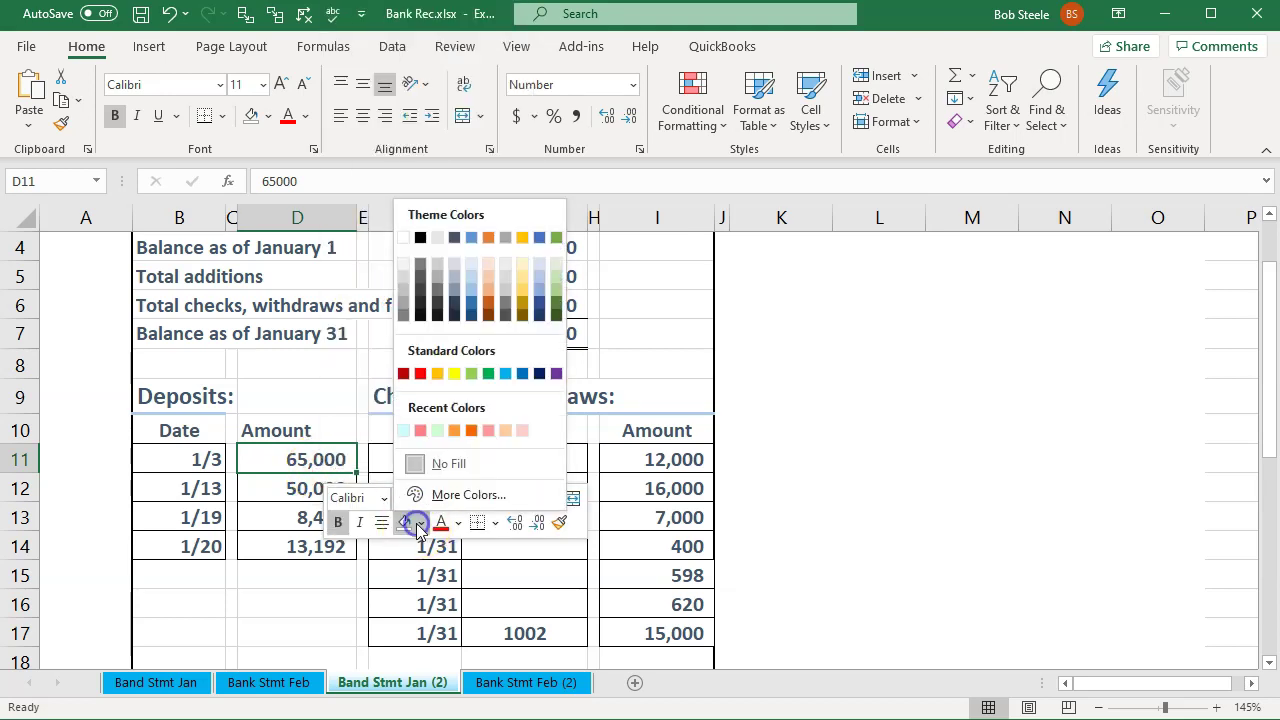
left_click(473, 374)
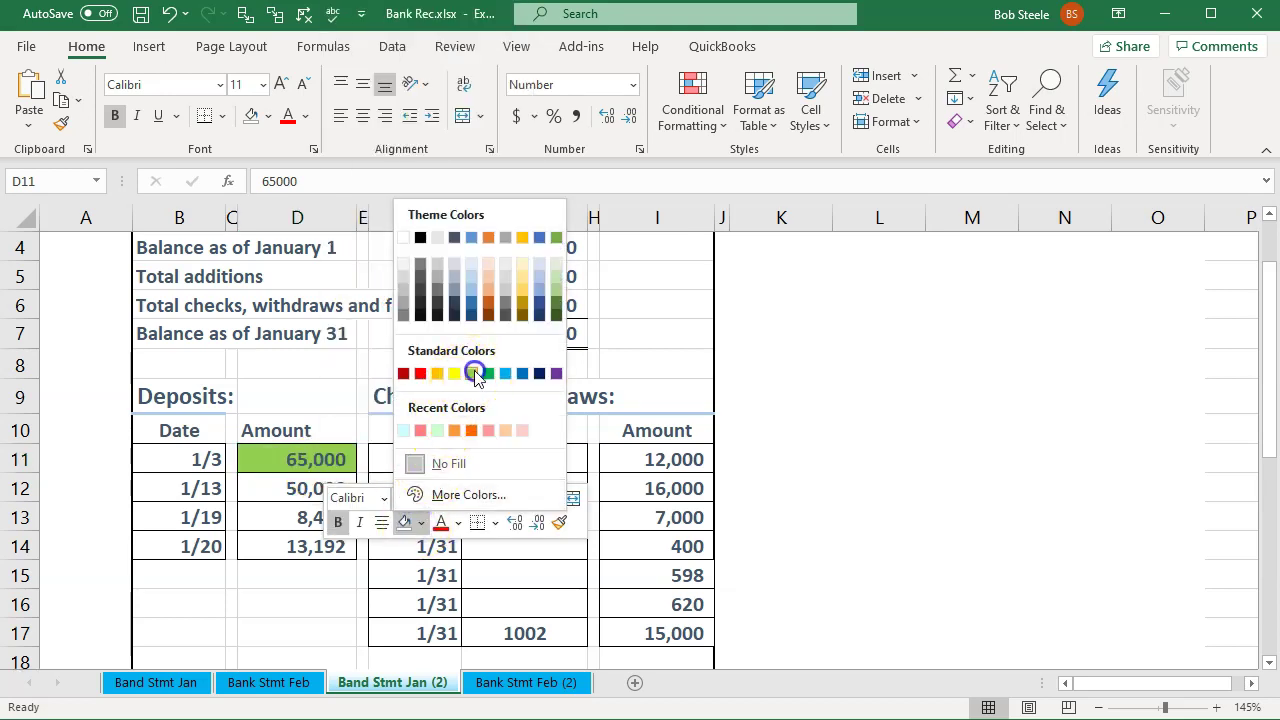
left_click(194, 603)
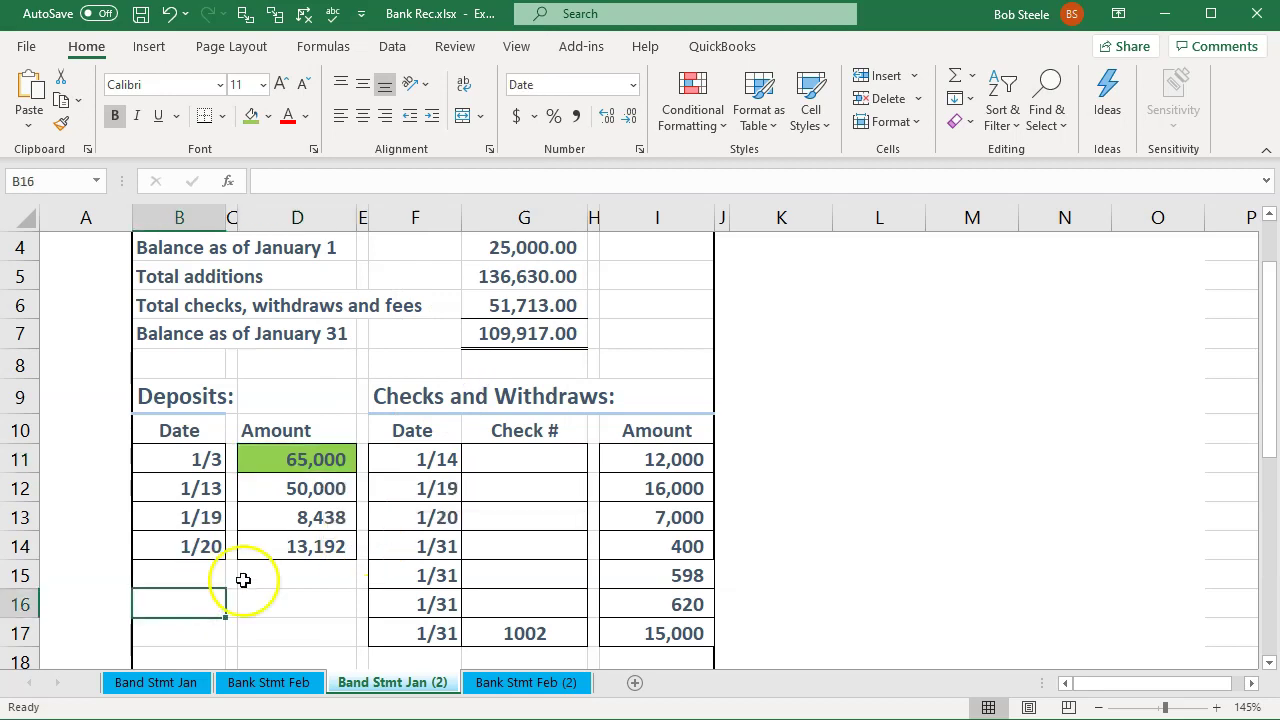
left_click(189, 461)
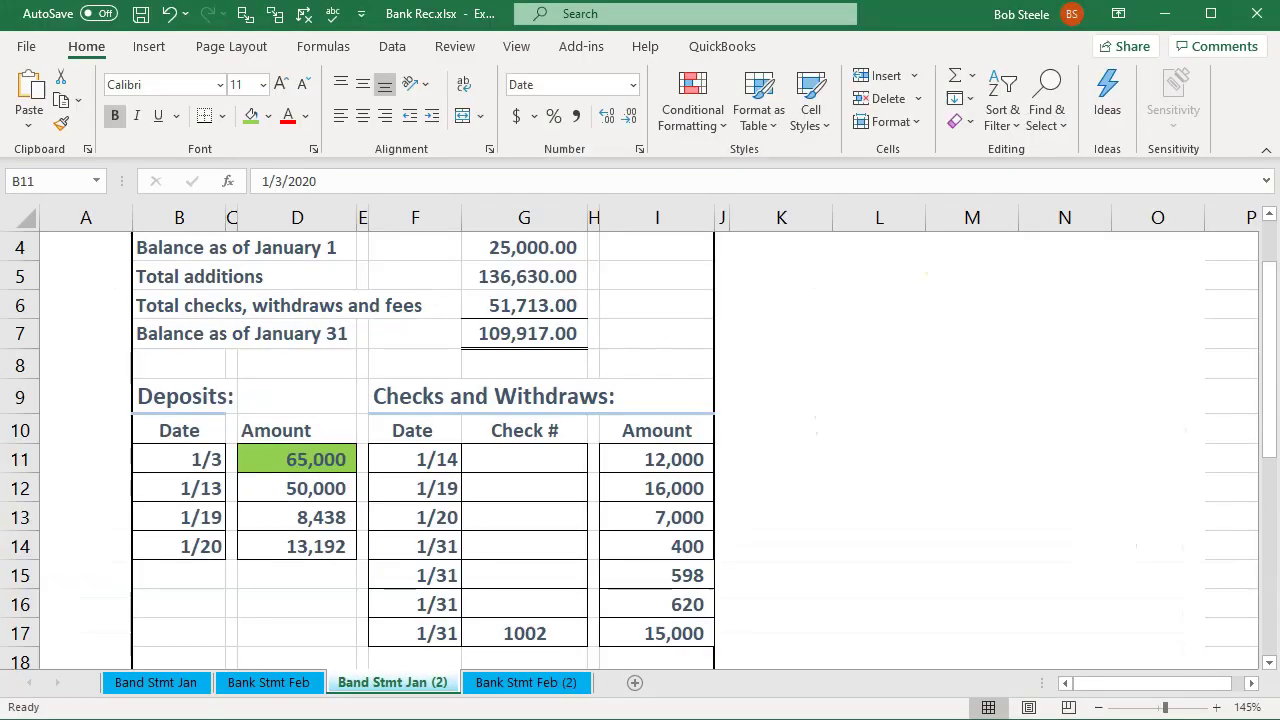
left_click(200, 462)
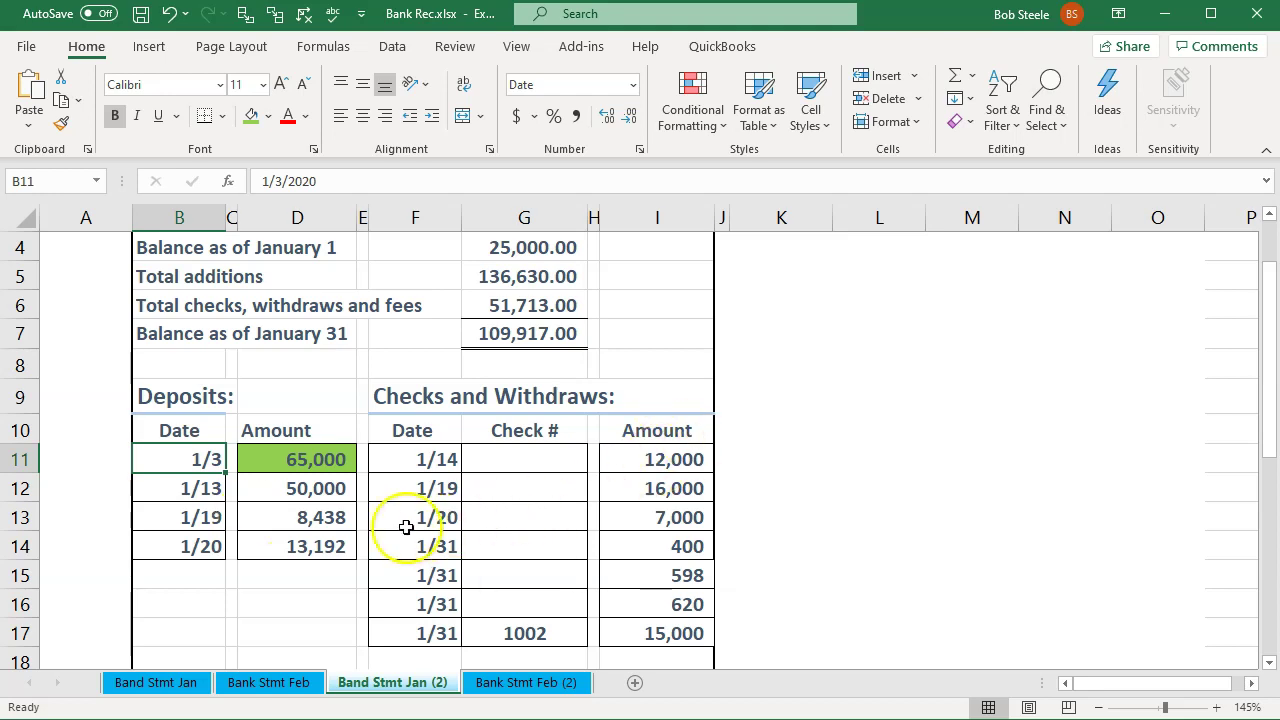
Mark the 50,000 bank loan deposit as cleared in QuickBooks and fill its amount in the Excel bank statement with light green.
left_click(300, 492)
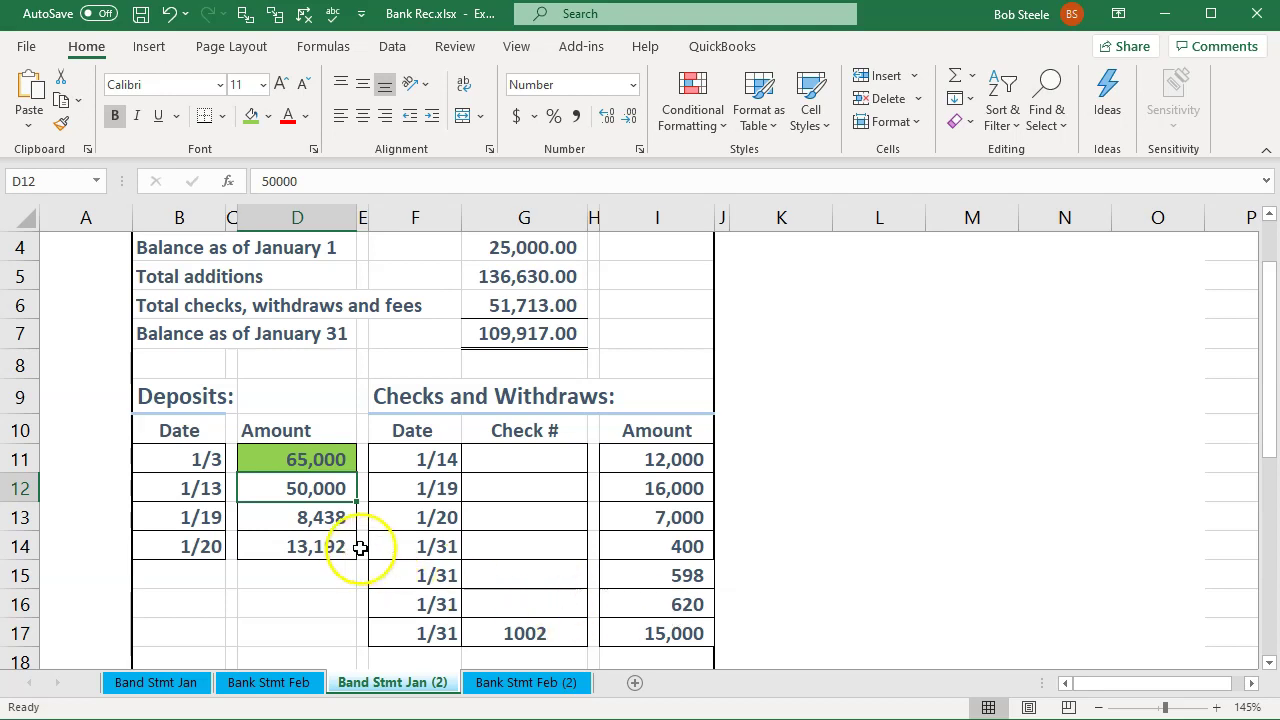
left_click(1166, 14)
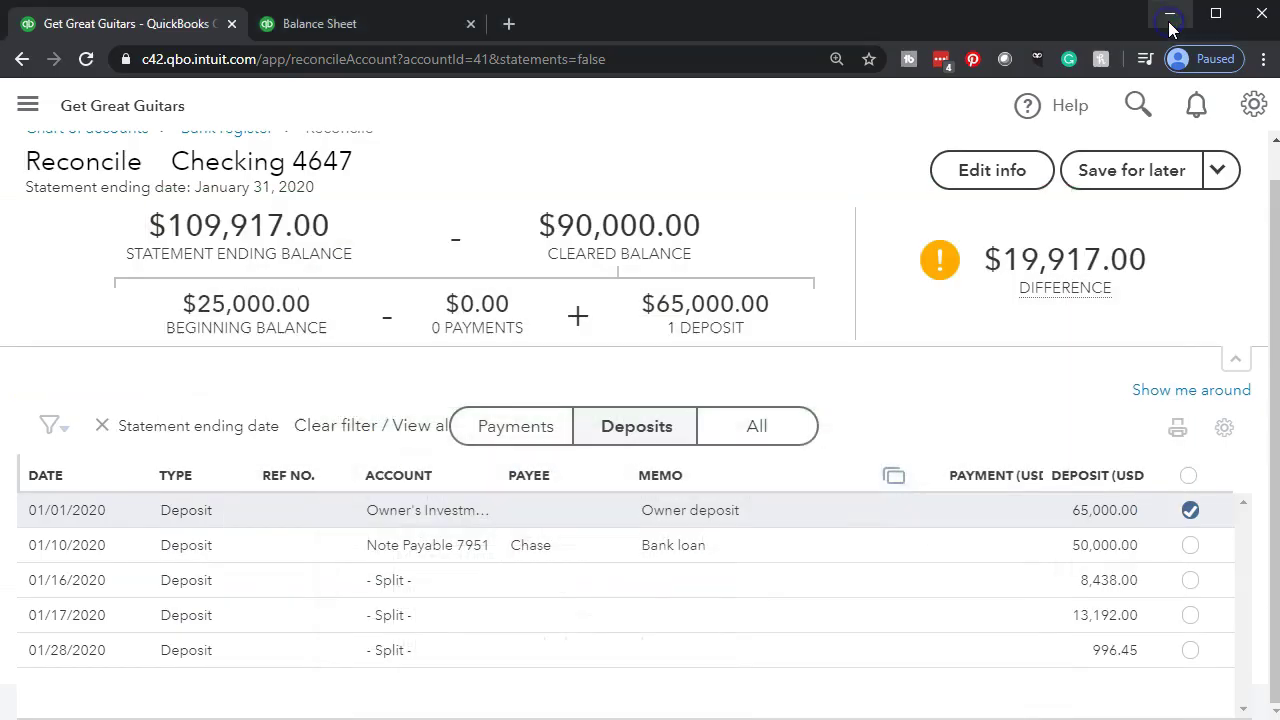
left_click(1190, 547)
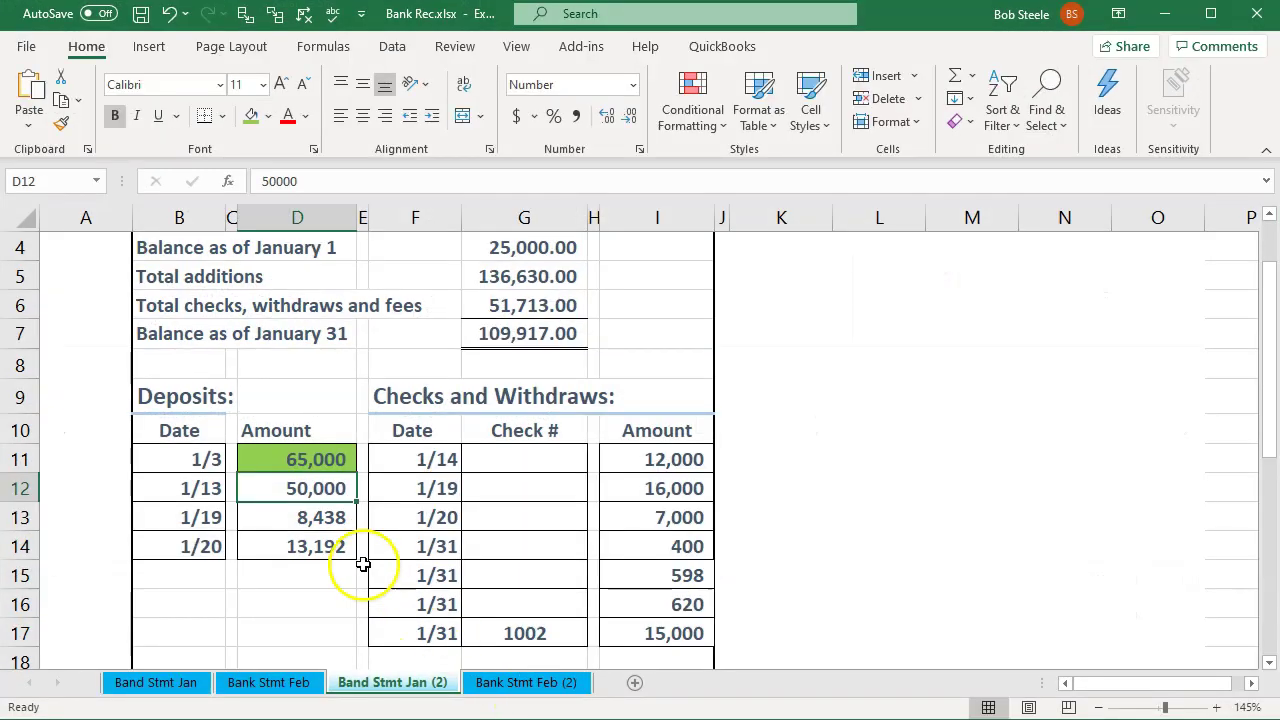
right_click(321, 489)
left_click(400, 540)
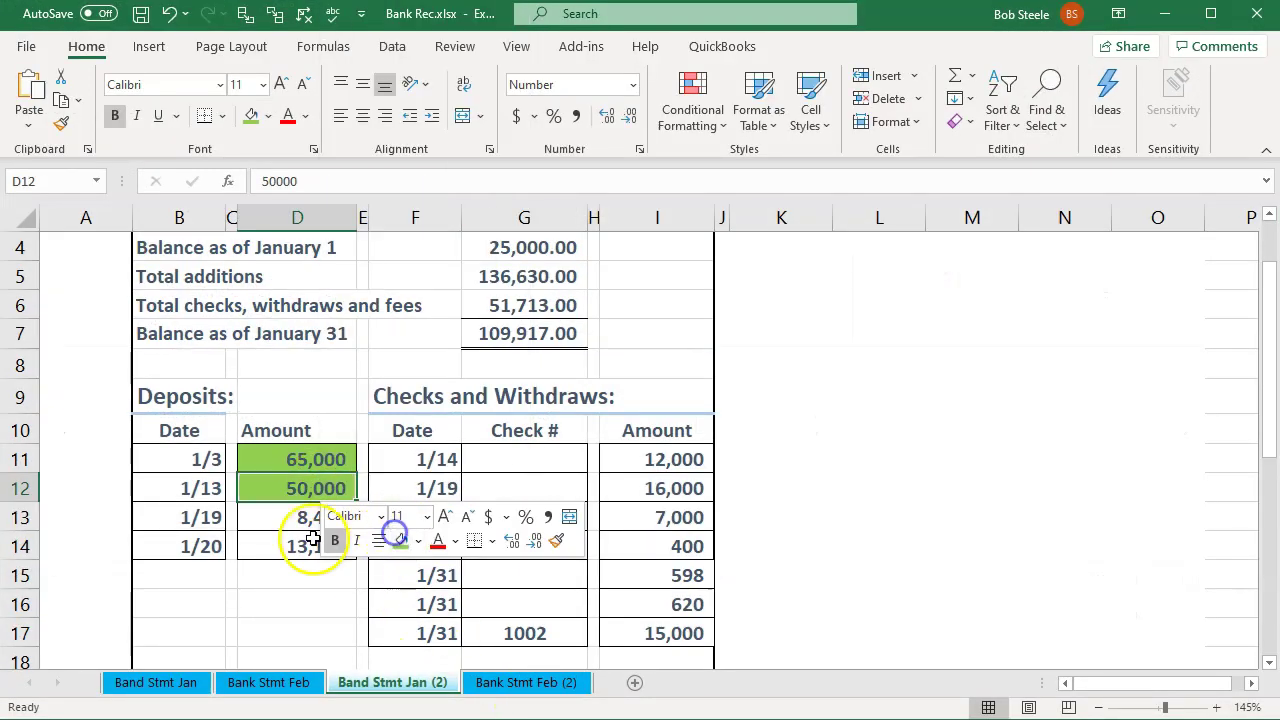
left_click(280, 523)
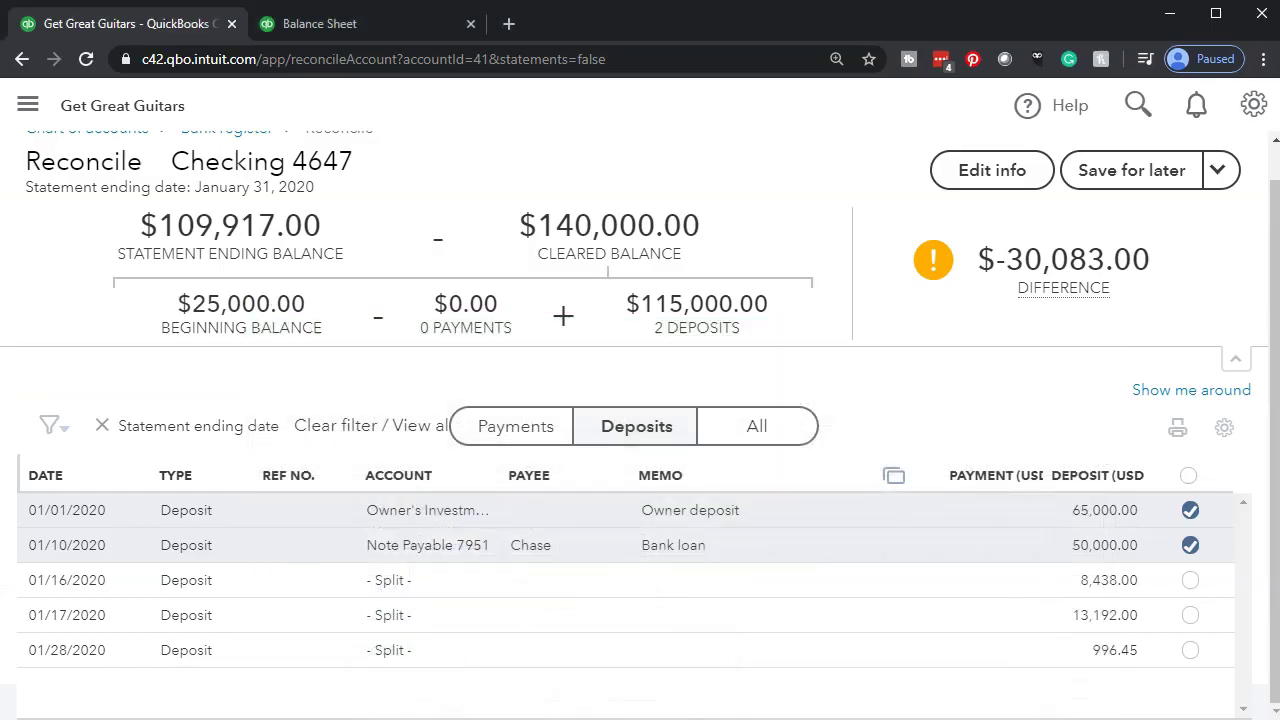
Mark the 8,438 deposit as cleared in QuickBooks and fill its amount in the Excel bank statement with light green.
left_click(1190, 583)
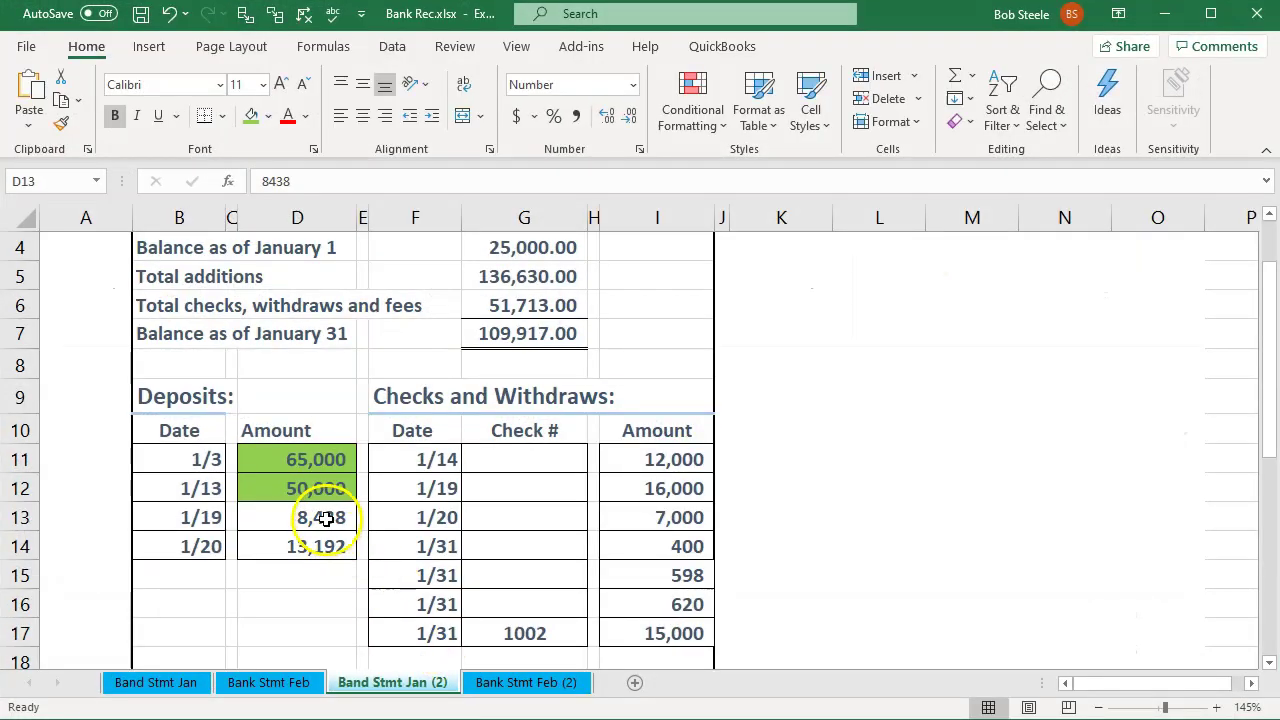
left_click(326, 518)
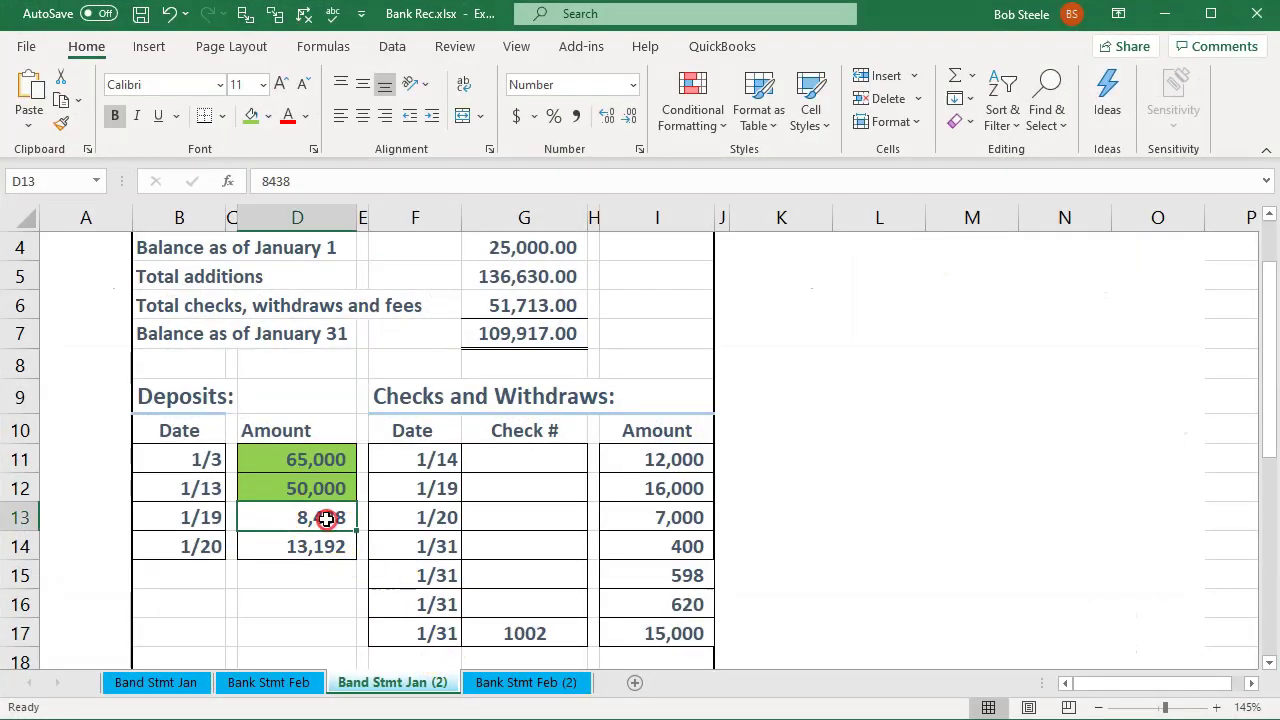
right_click(326, 518)
left_click(409, 571)
left_click(272, 551)
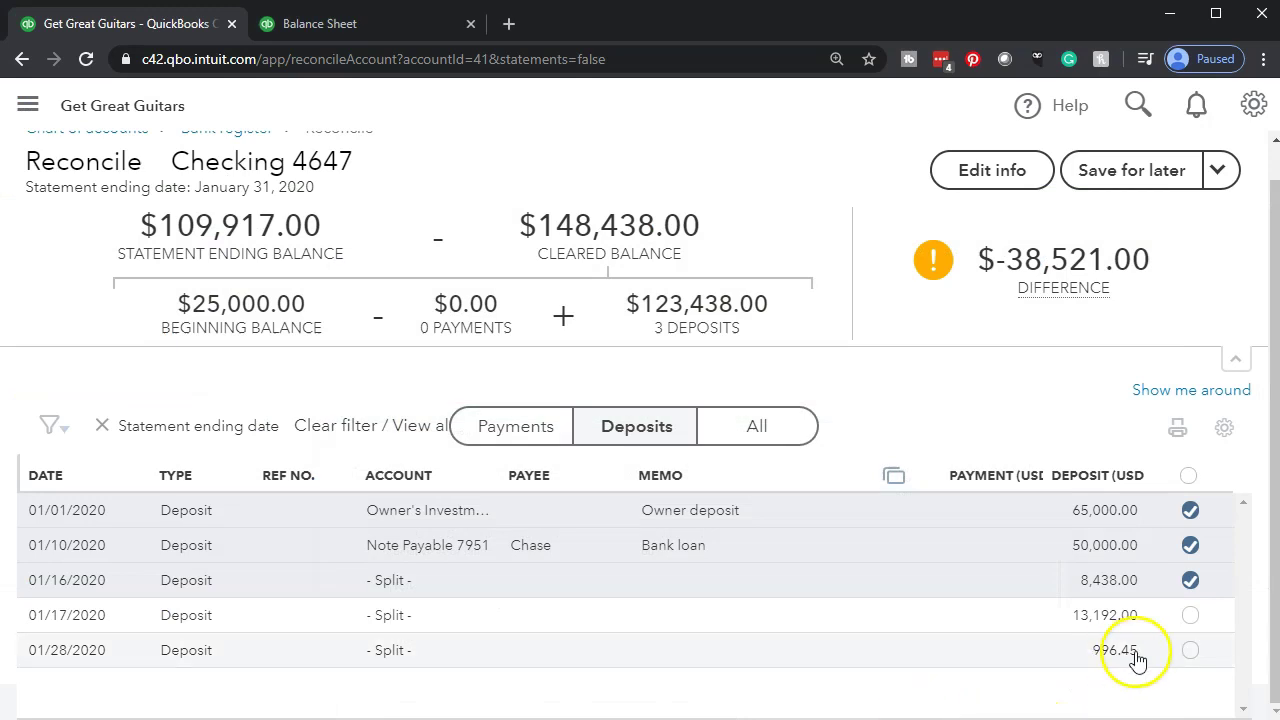
Mark the 13,192 deposit as cleared in QuickBooks and fill its amount in the Excel bank statement with light green.
left_click(1190, 615)
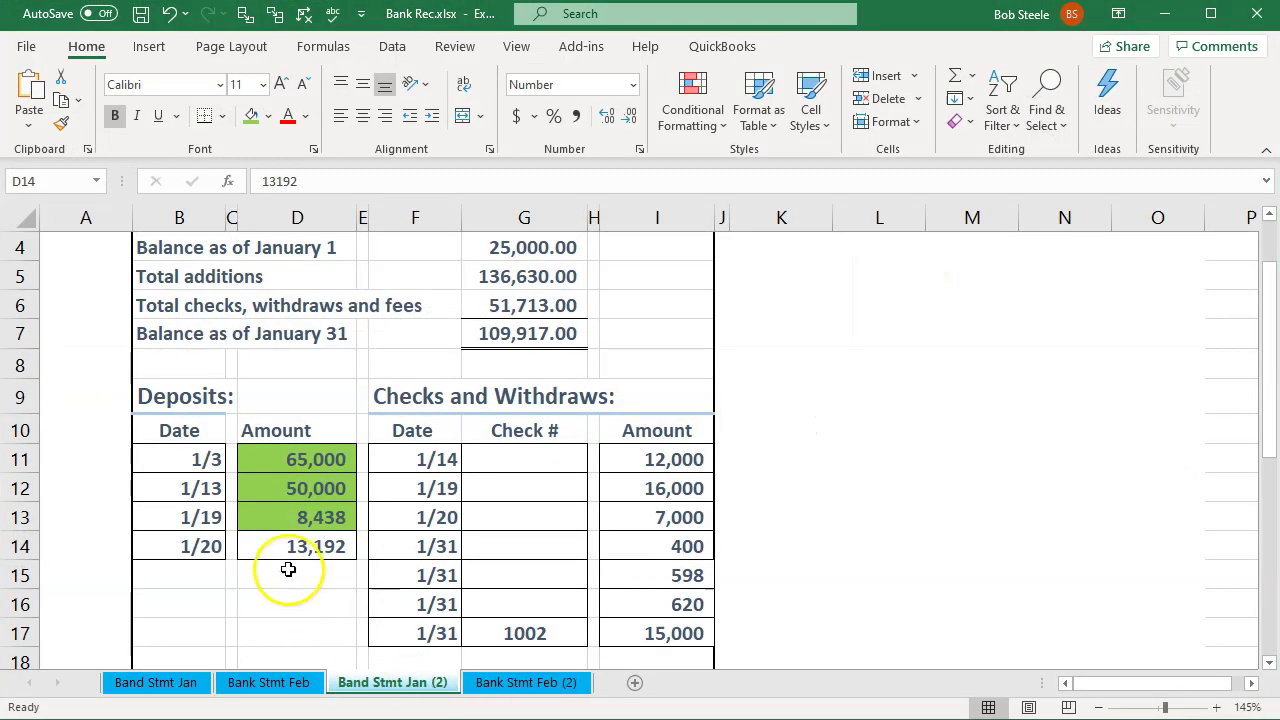
right_click(281, 543)
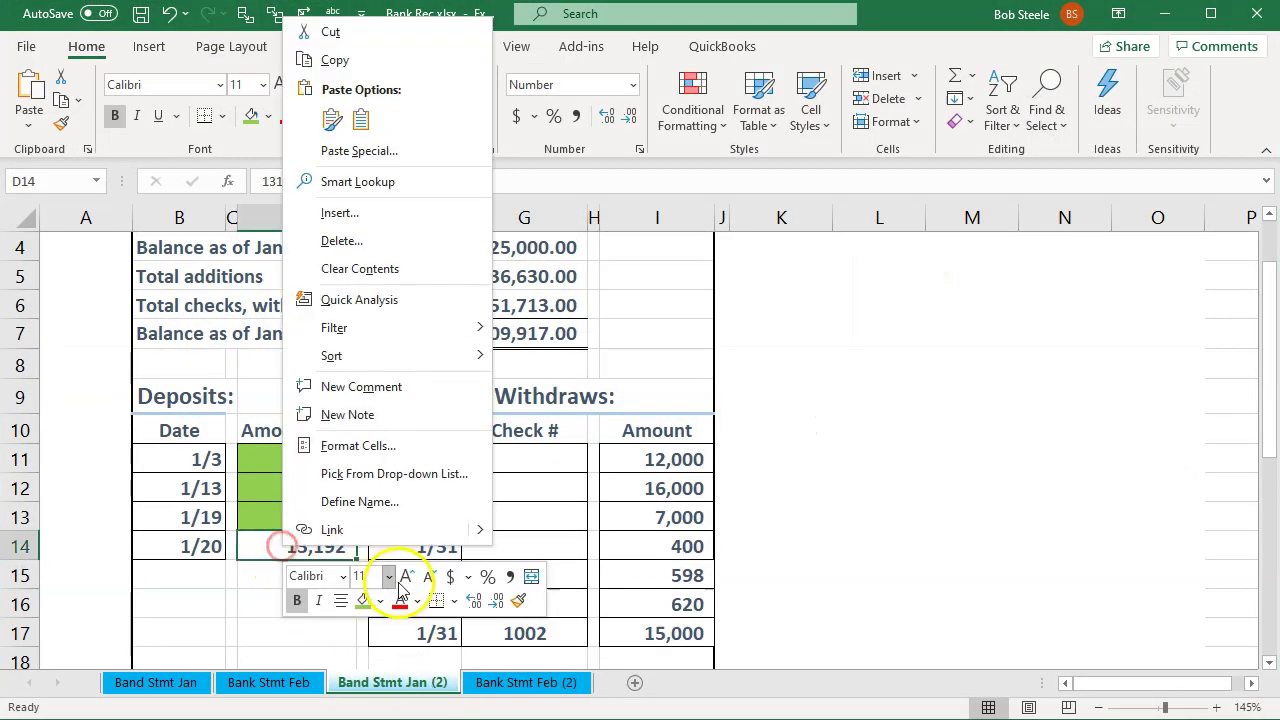
left_click(365, 602)
left_click(266, 575)
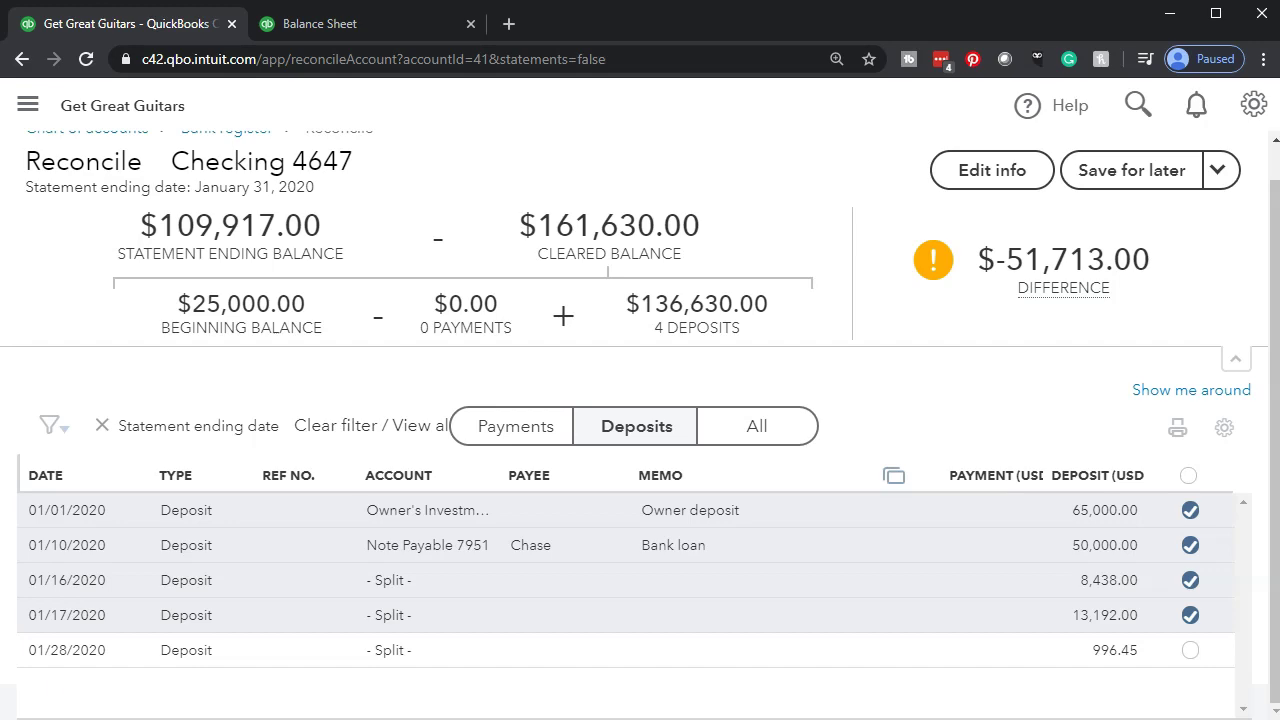
Compare the total additions on the Excel bank statement with the cleared deposits total in QuickBooks.
key("alt+Tab")
scroll(391, 429, "up", 1)
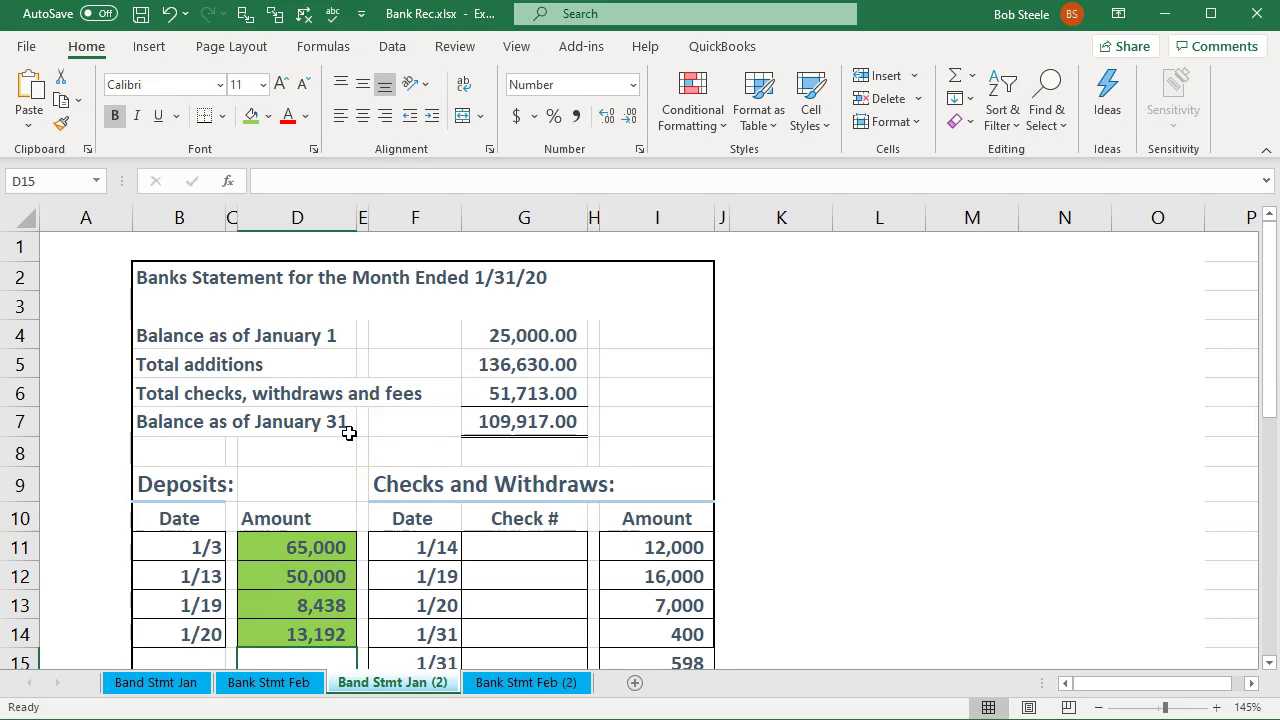
scroll(348, 432, "down", 1)
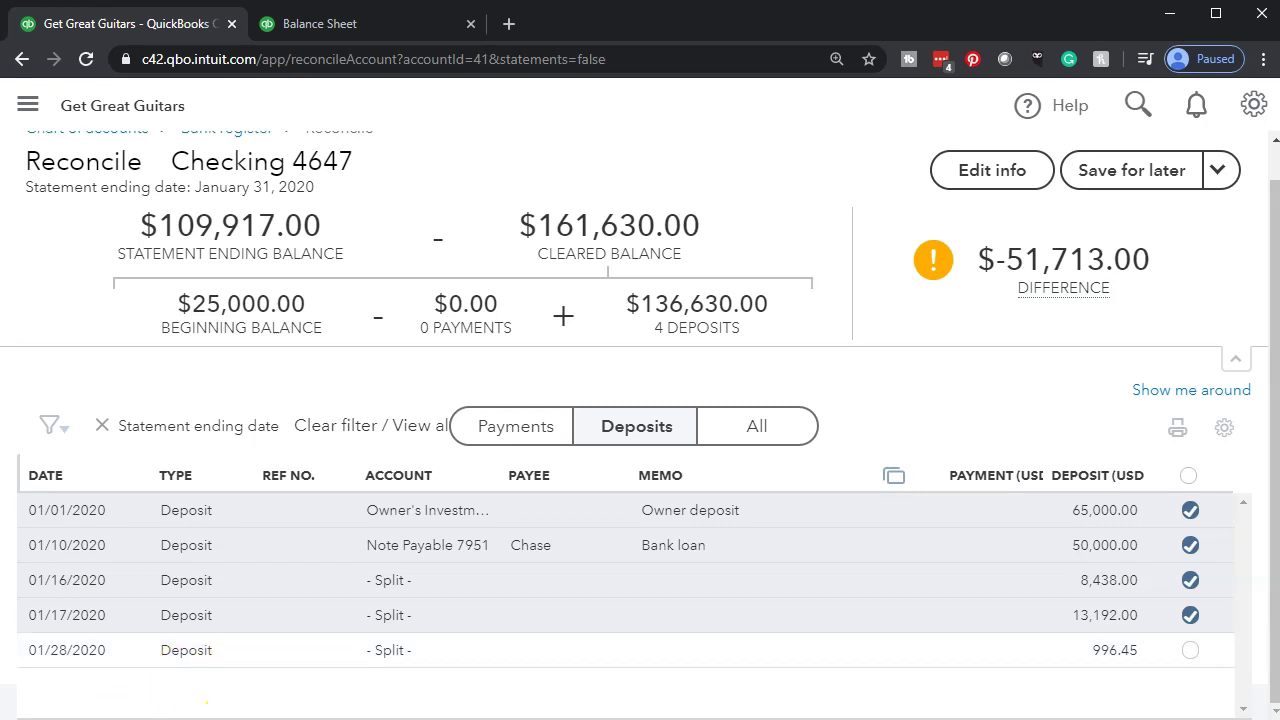
Review the reconciliation's filter options without applying any, and sort the deposits by date in ascending and descending order.
key("ctrl+0")
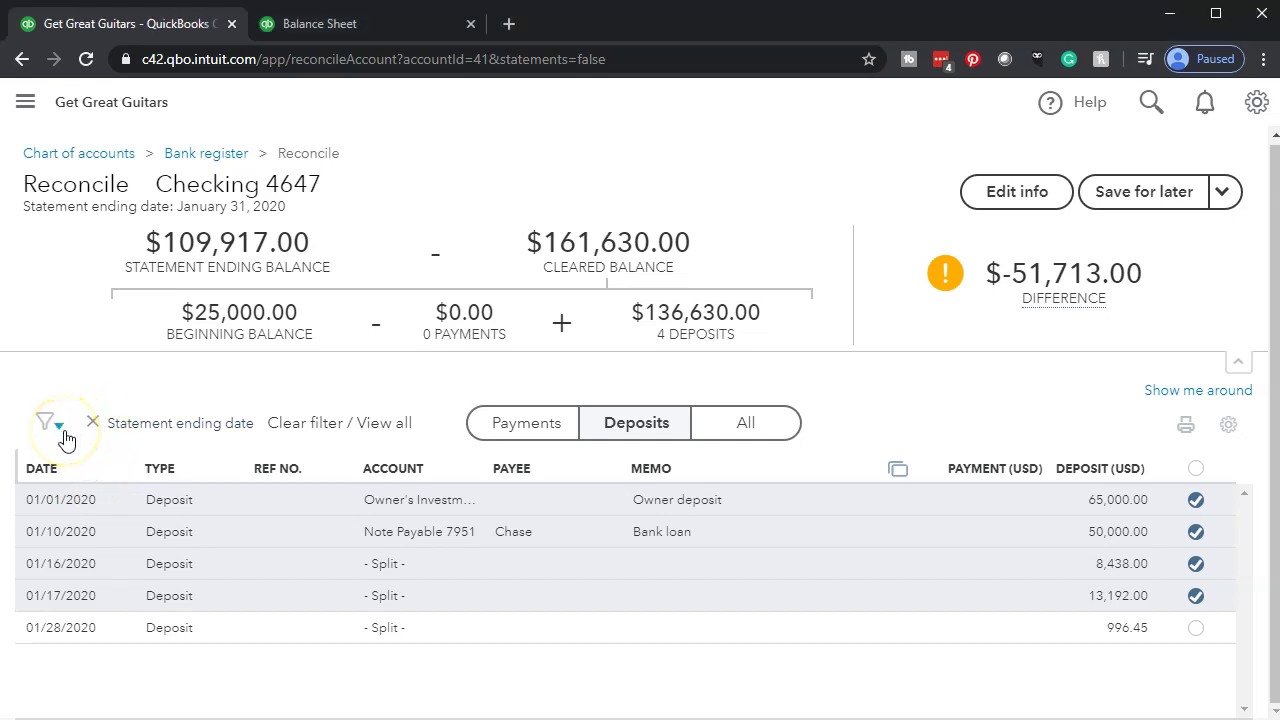
left_click(66, 440)
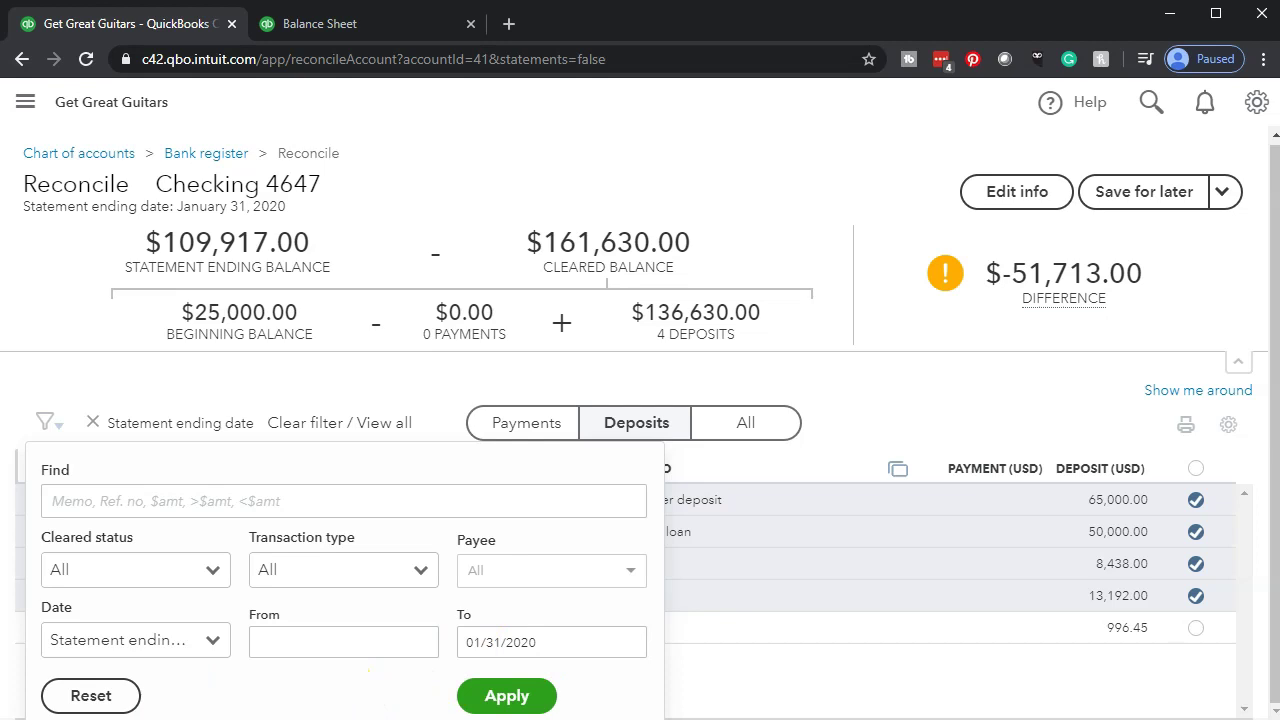
left_click(214, 378)
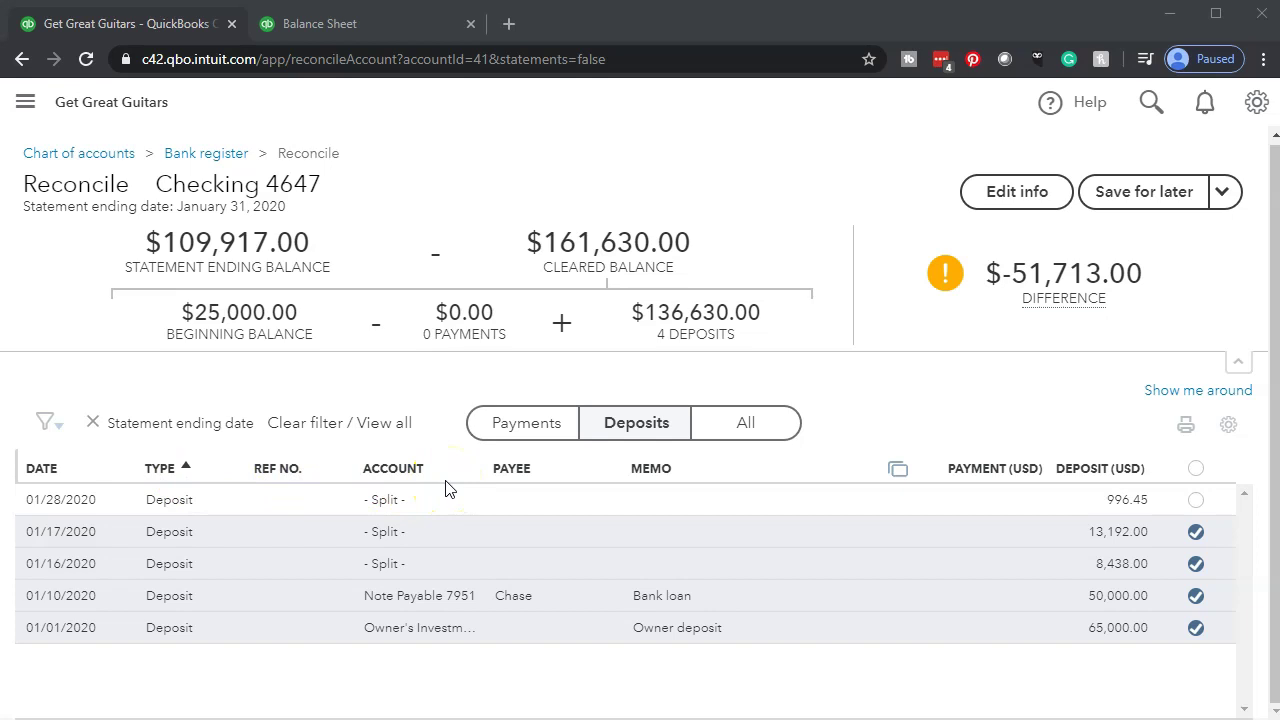
left_click(80, 470)
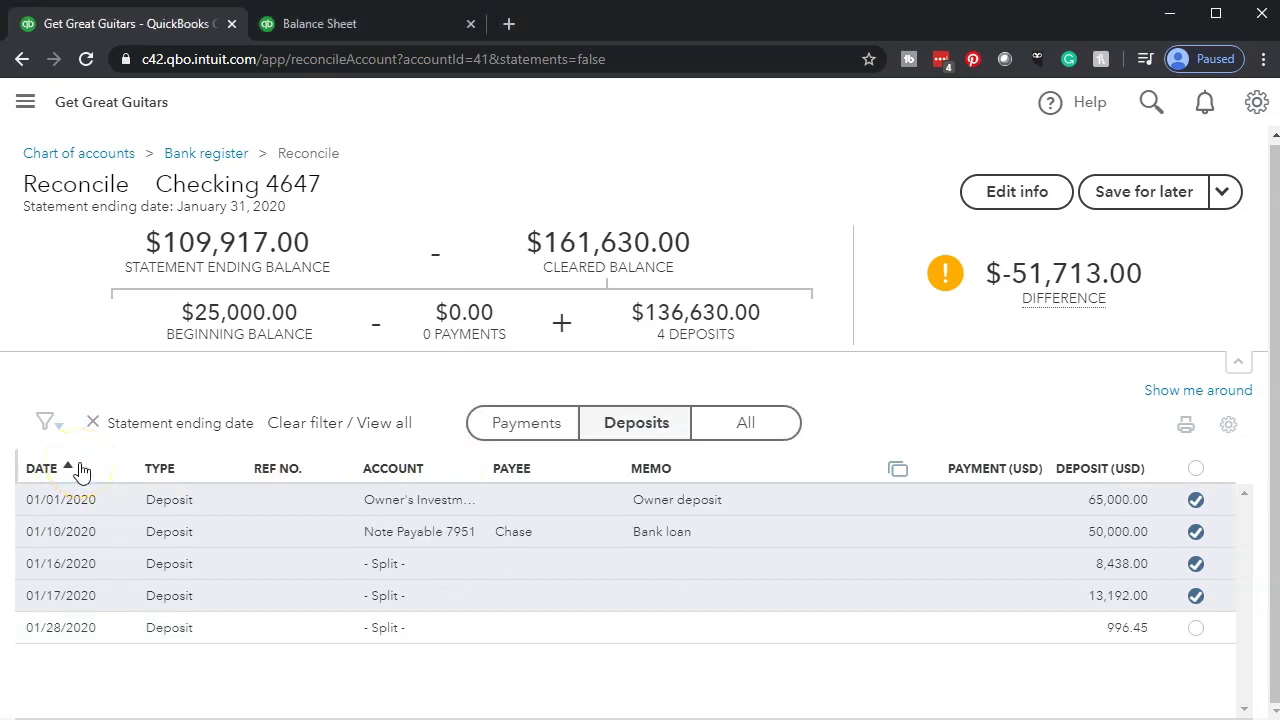
left_click(80, 470)
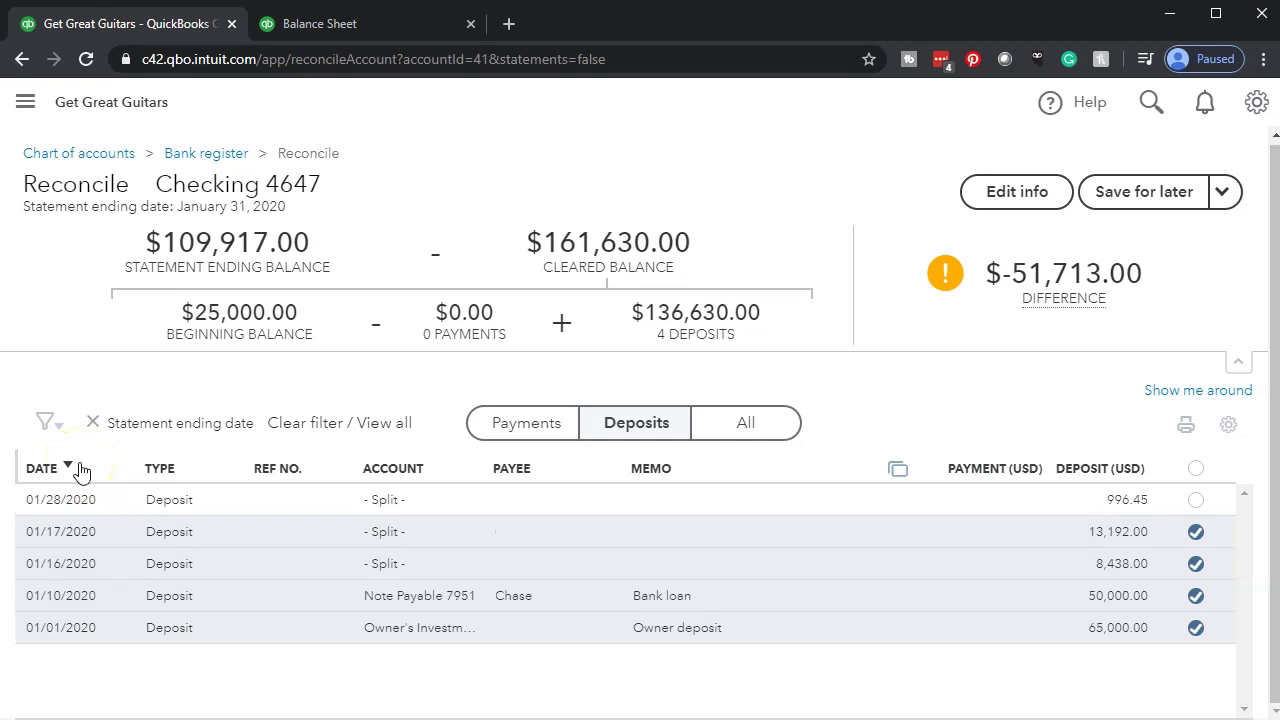
left_click(80, 470)
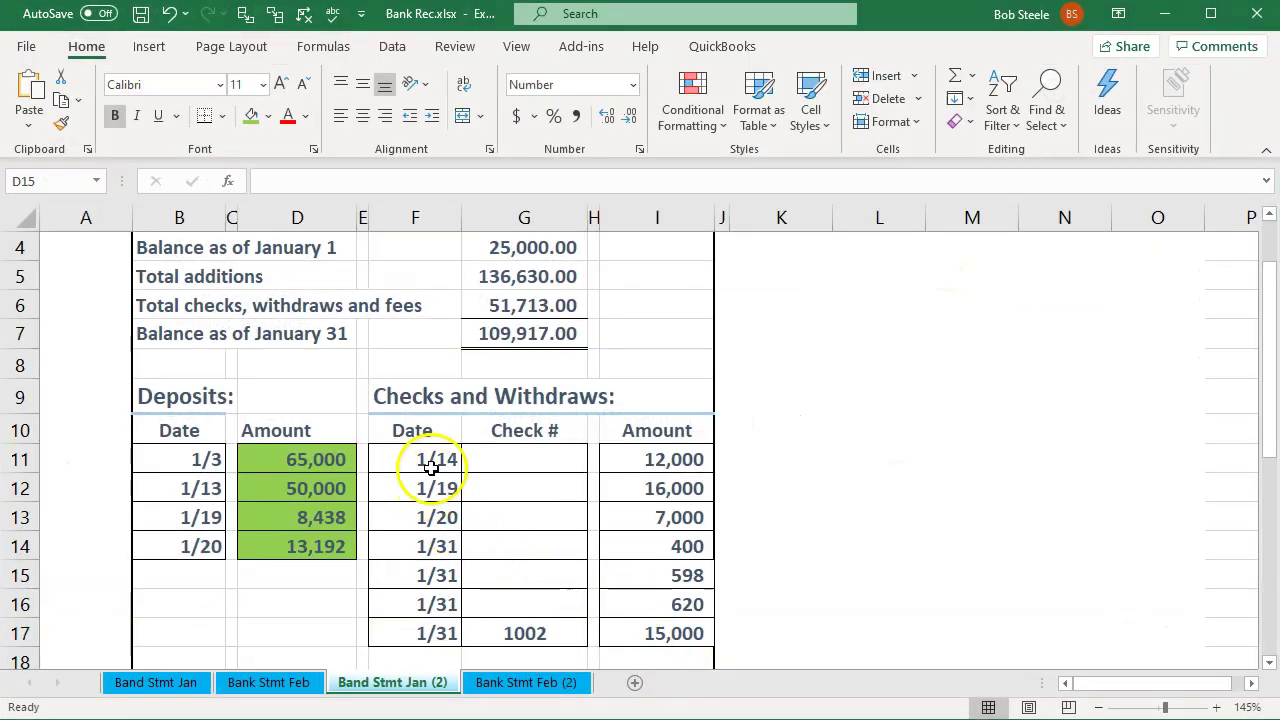
Check the dates of the checks and withdrawals on the Excel bank statement and examine the uncleared 01/28/2020 deposit in QuickBooks.
left_click(431, 467)
left_click_drag(431, 467, 425, 622)
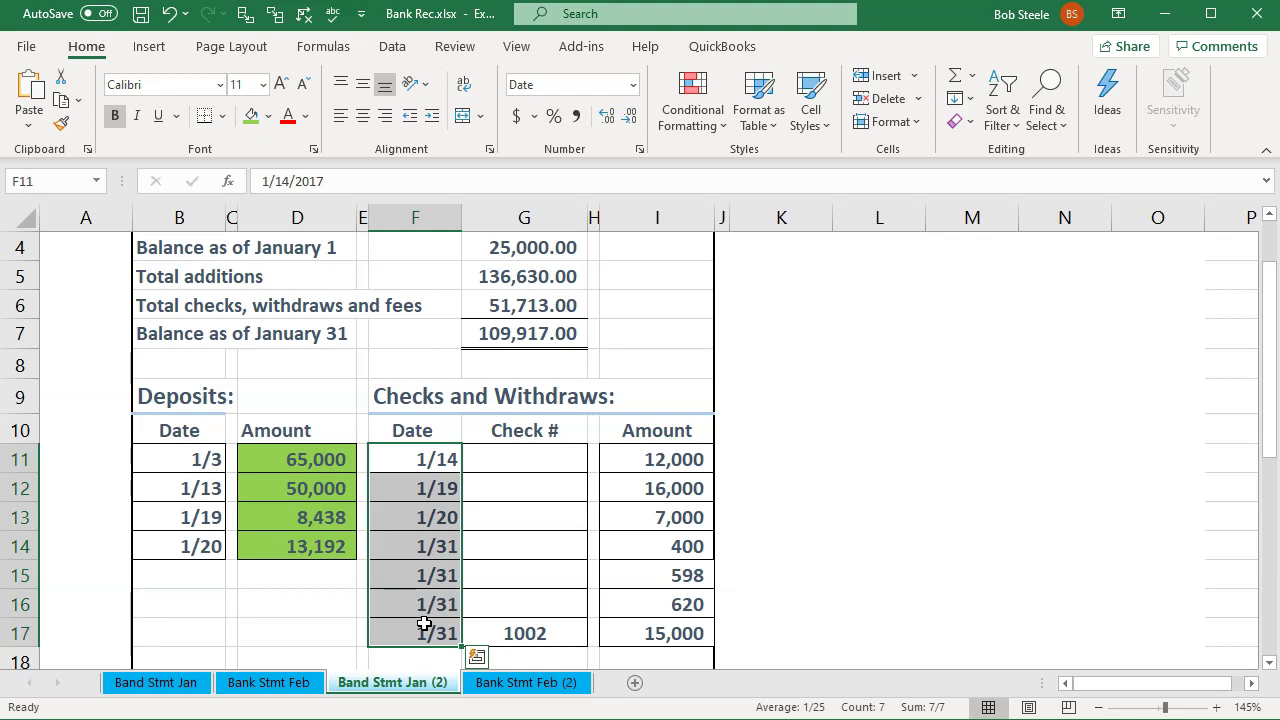
left_click(1165, 14)
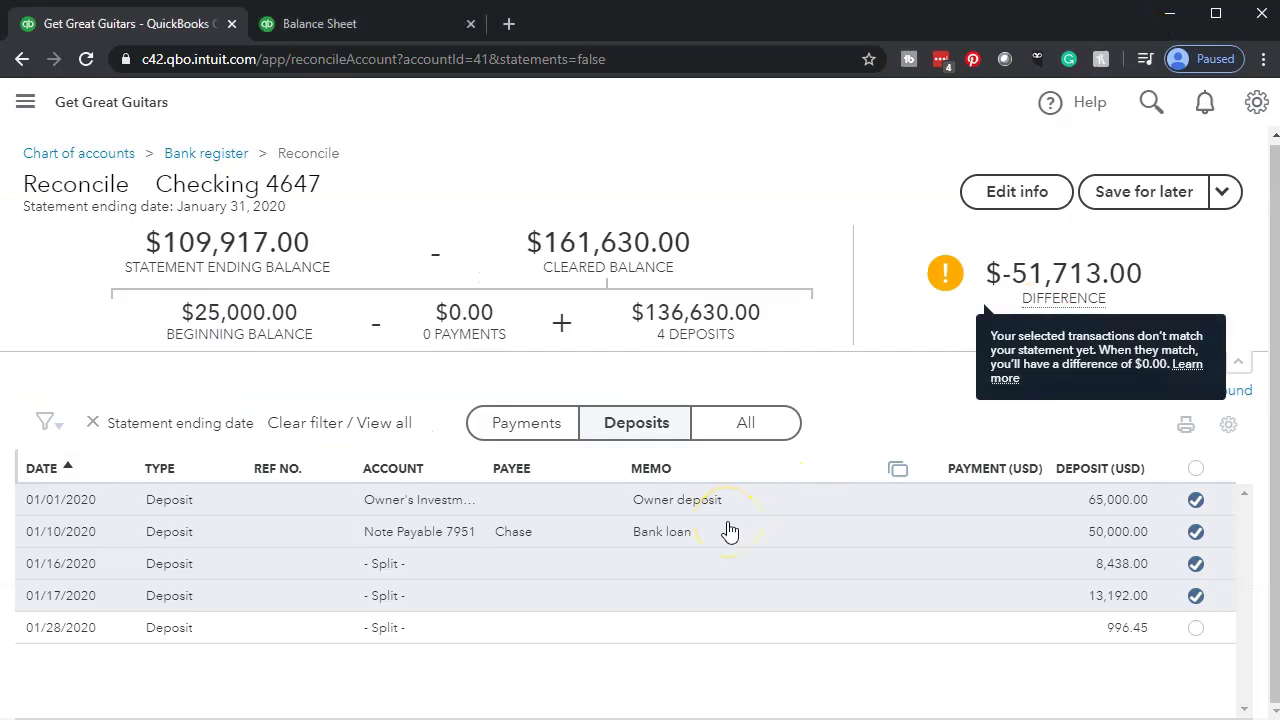
left_click(547, 624)
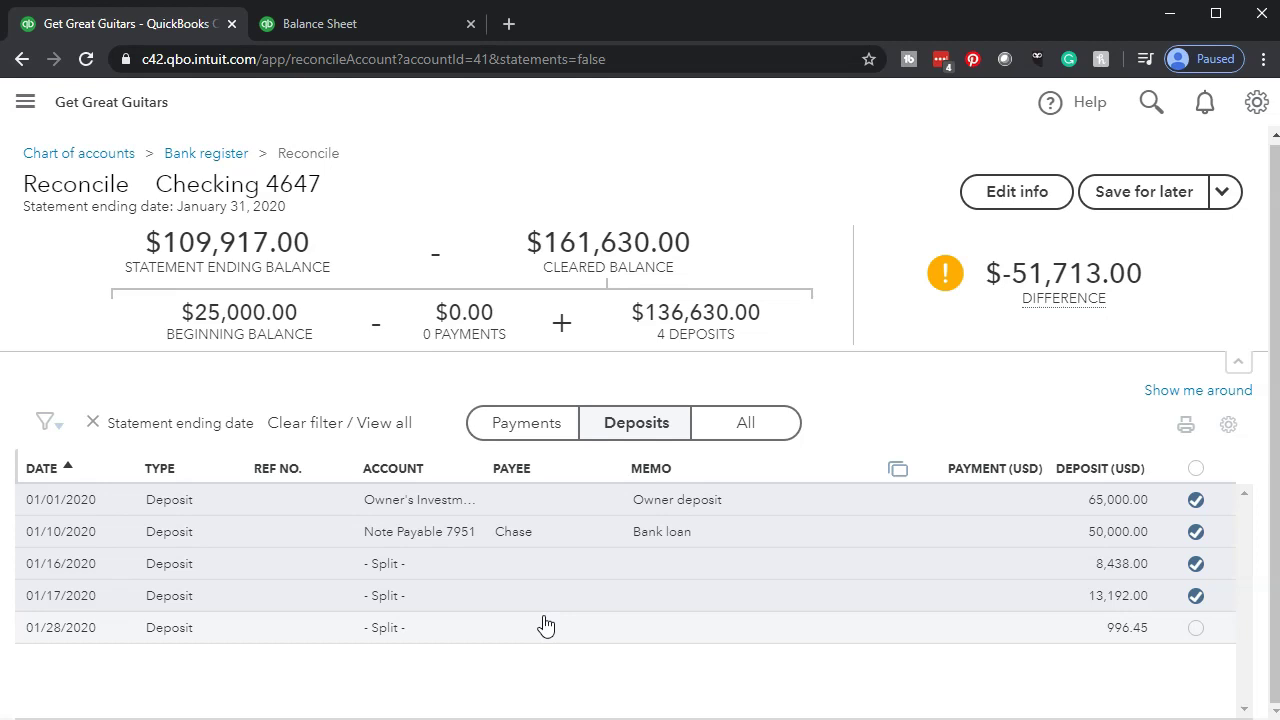
left_click(535, 626)
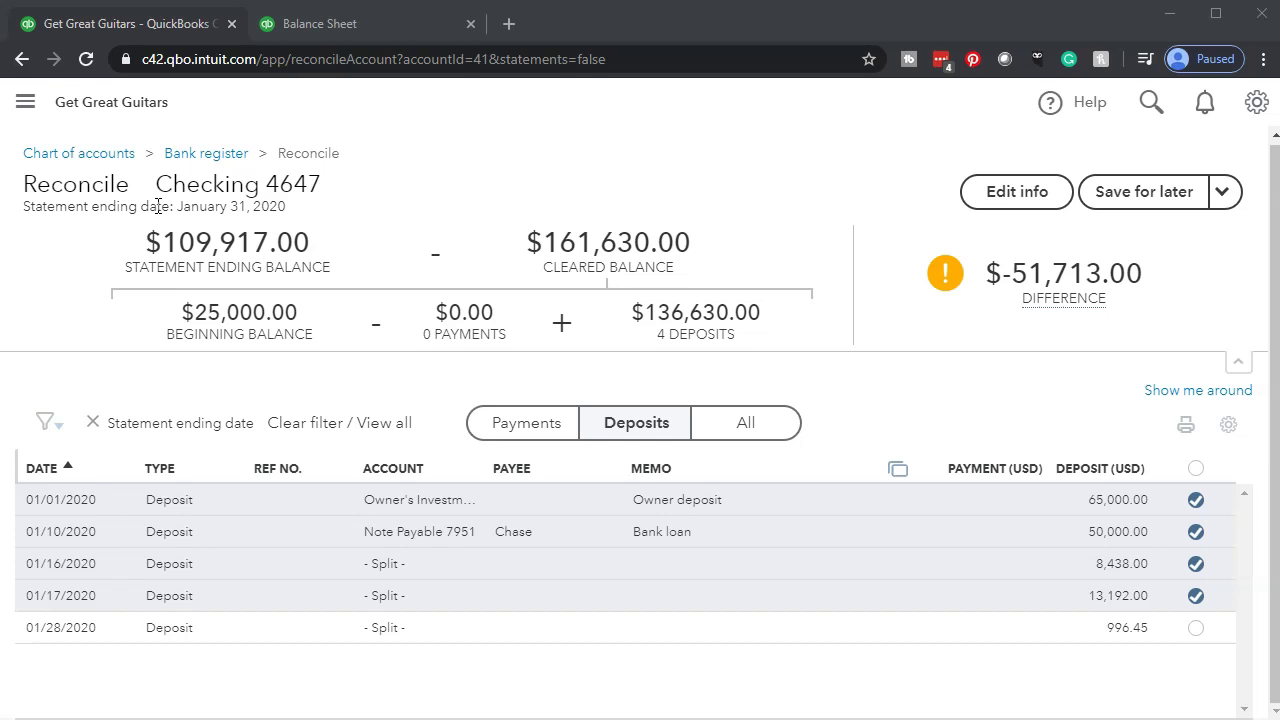
Leave the checking account reconciliation and go to the company's dashboard.
left_click(25, 102)
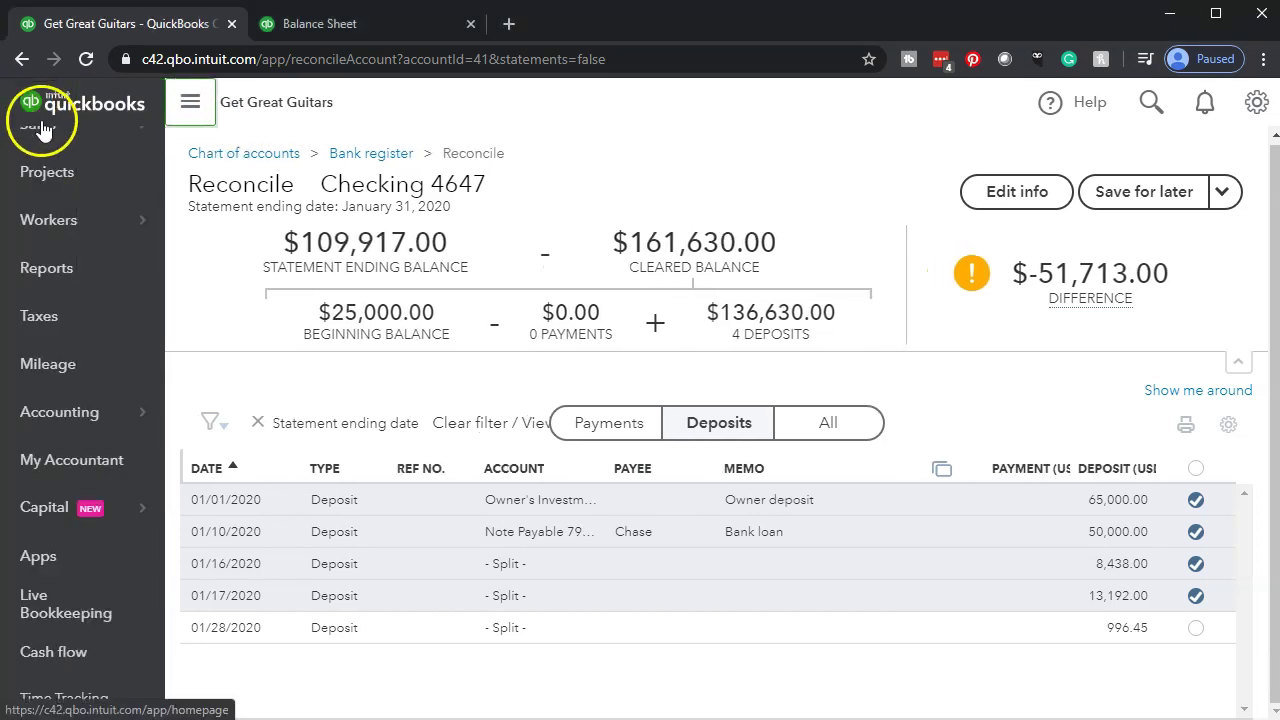
scroll(78, 260, "up", 3)
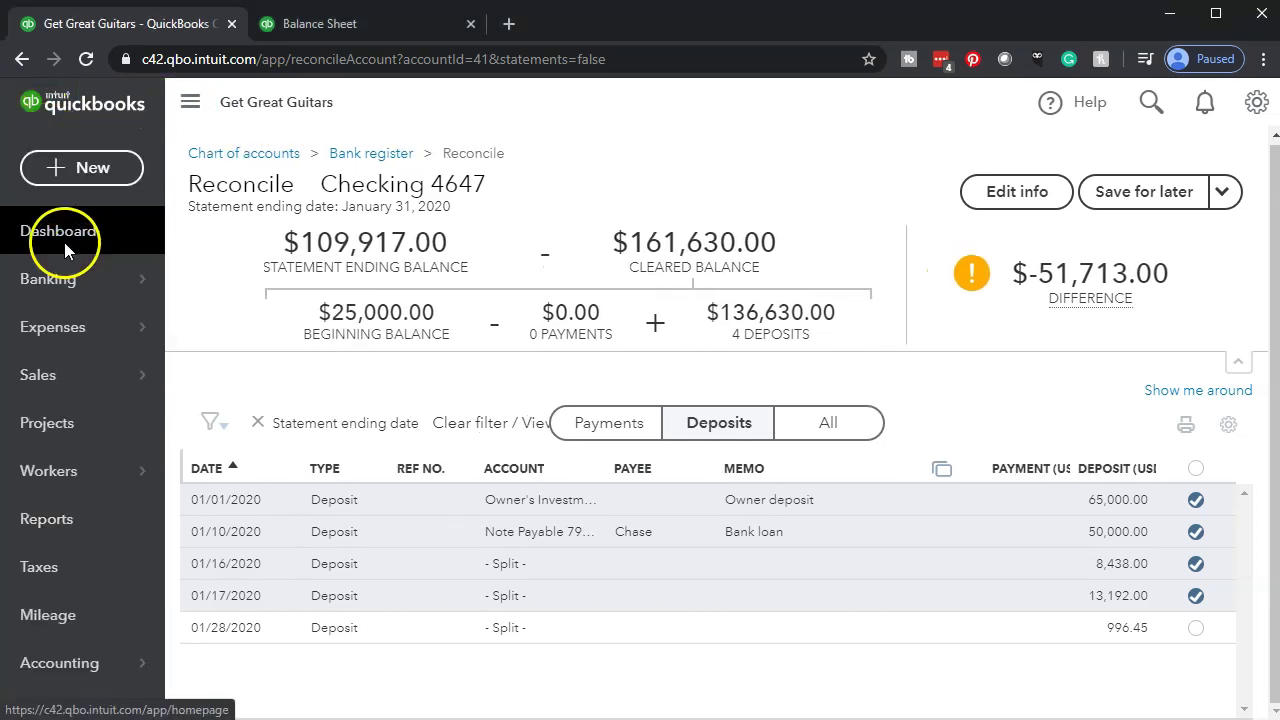
left_click(64, 243)
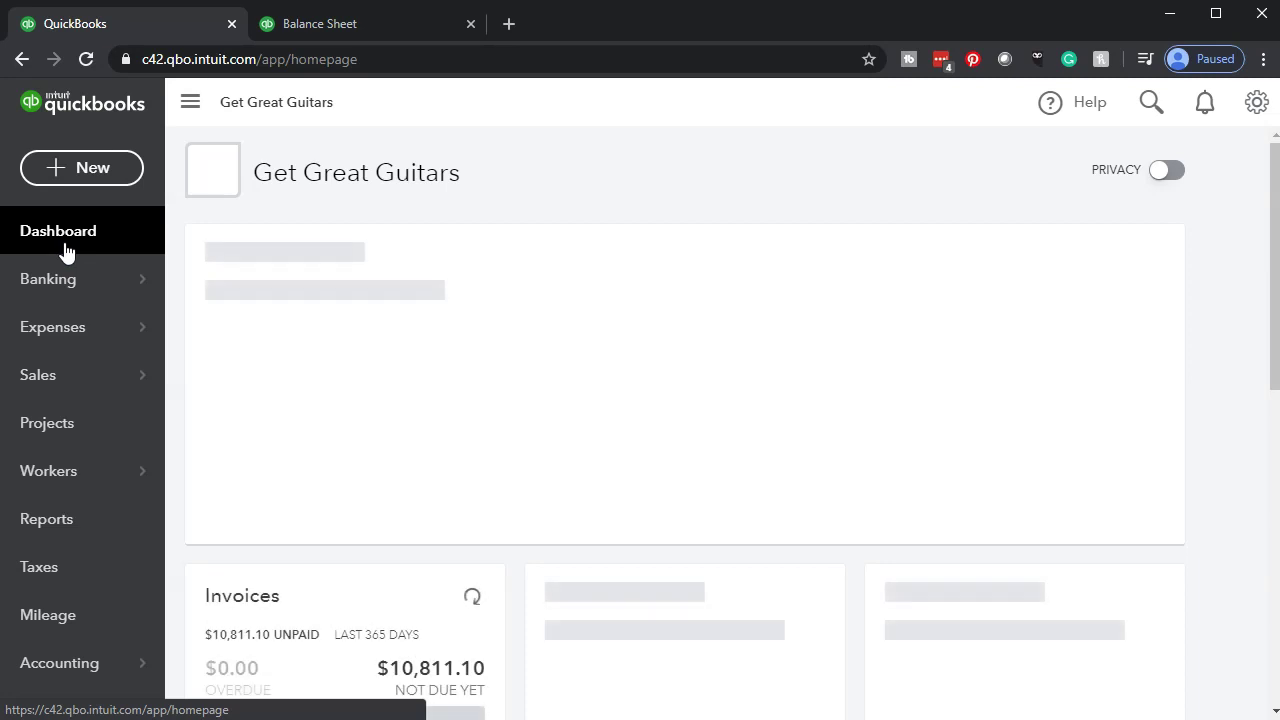